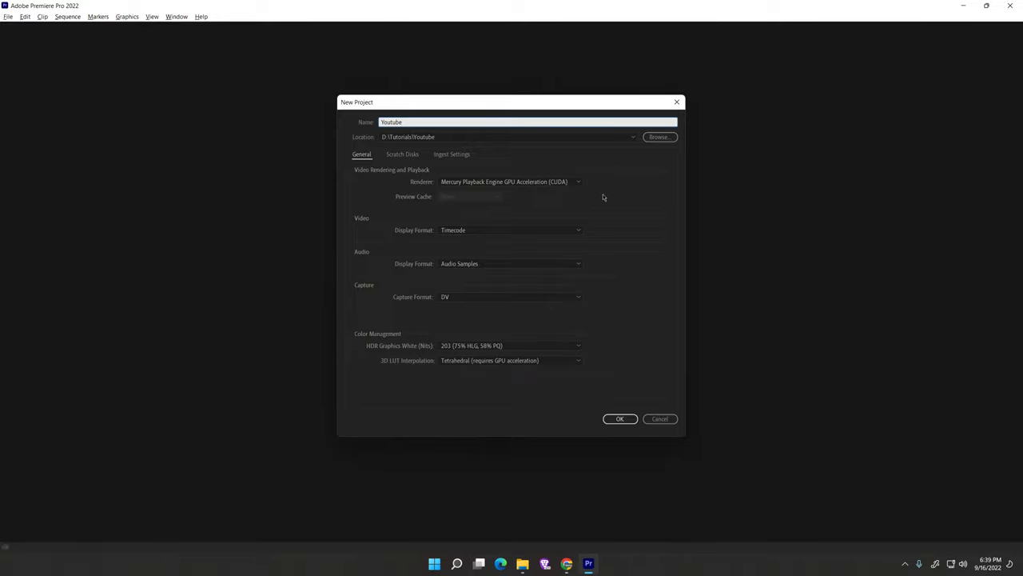
Name the project Youtube_Video, keep the Mercury Playback Engine GPU Acceleration (CUDA) renderer, and create it.
text(_Video)
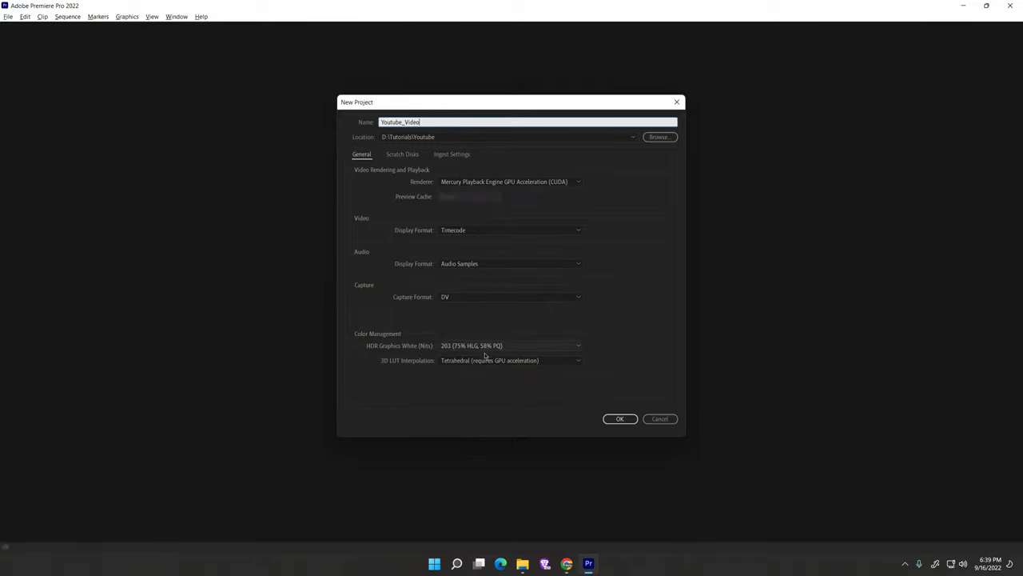
click(504, 181)
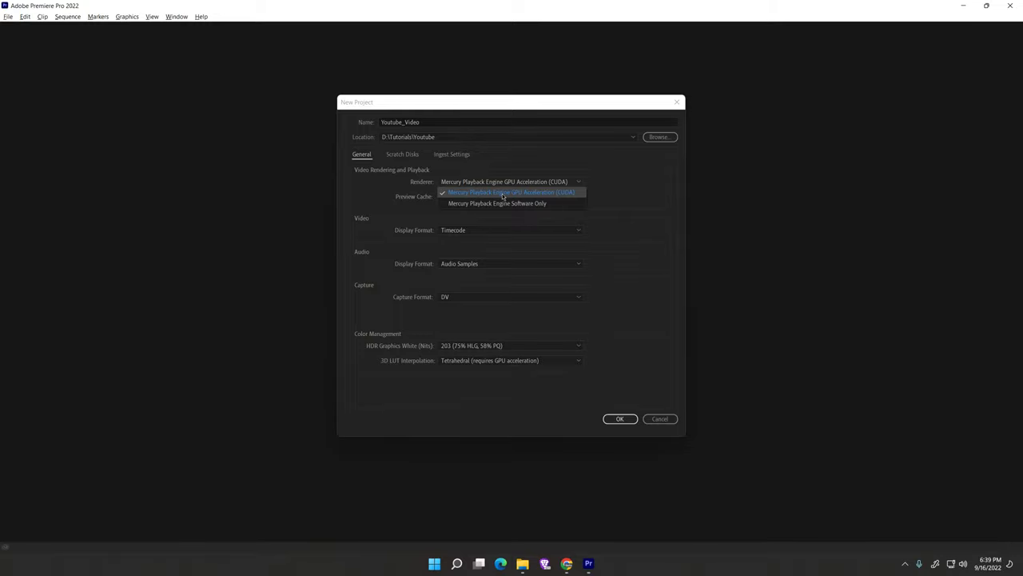
click(502, 193)
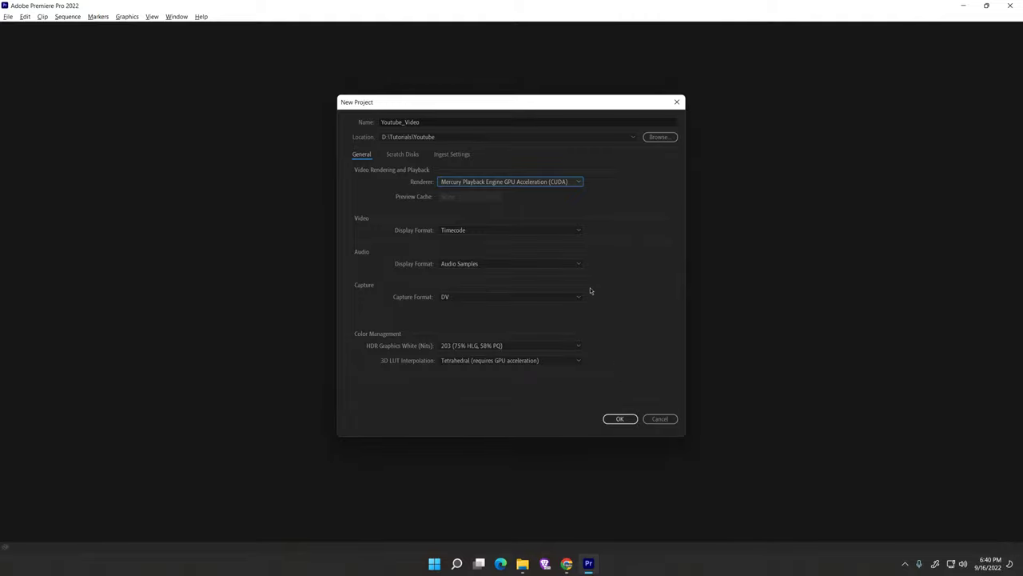
click(617, 419)
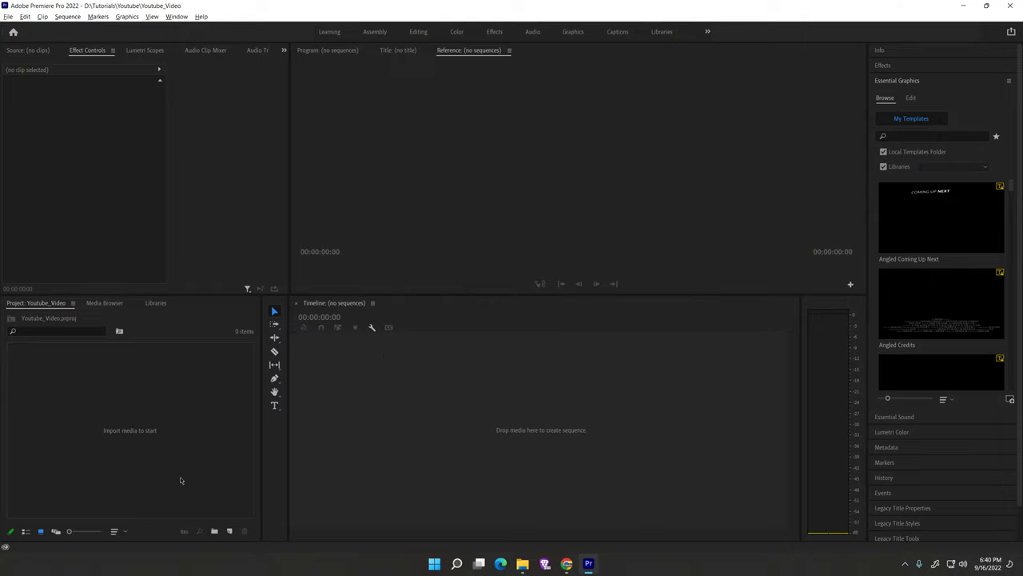
Select the empty Project panel, then bring up File Explorer at D:\Tutorials\Desktop.
click(197, 402)
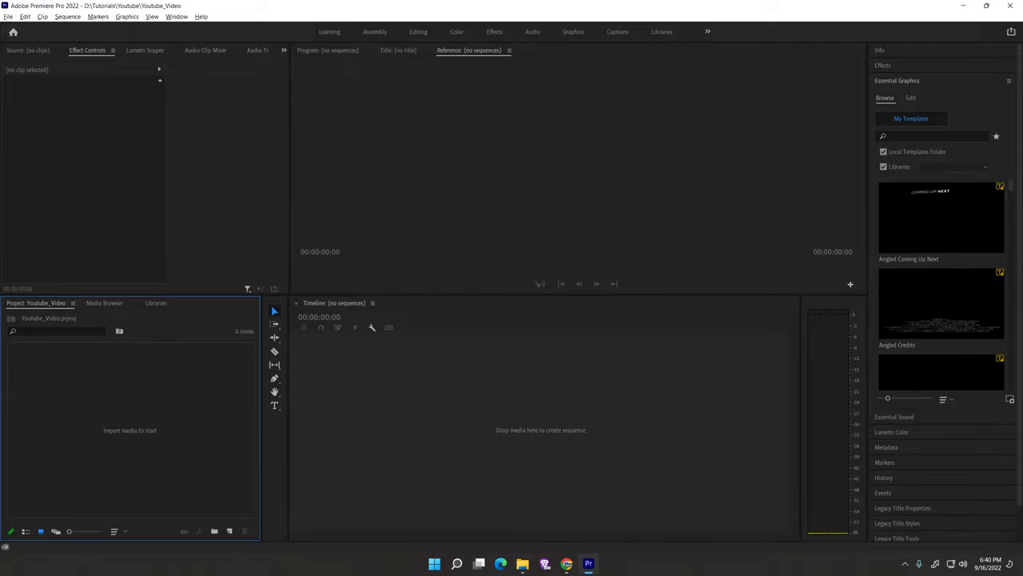
key(super+e)
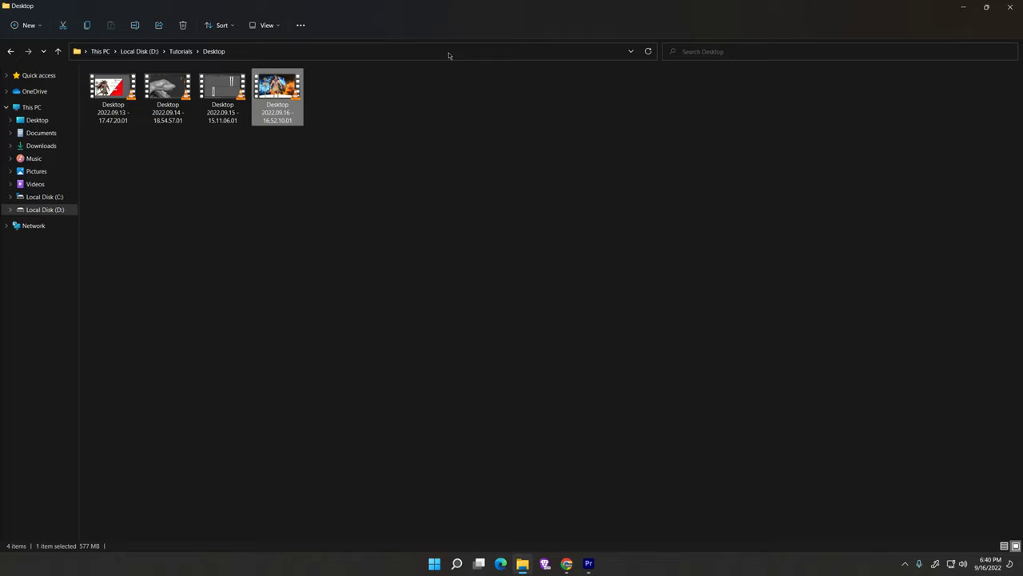
Restore File Explorer to a smaller window and push it off the right edge of the screen.
double_click(422, 9)
drag(423, 12, 1022, 64)
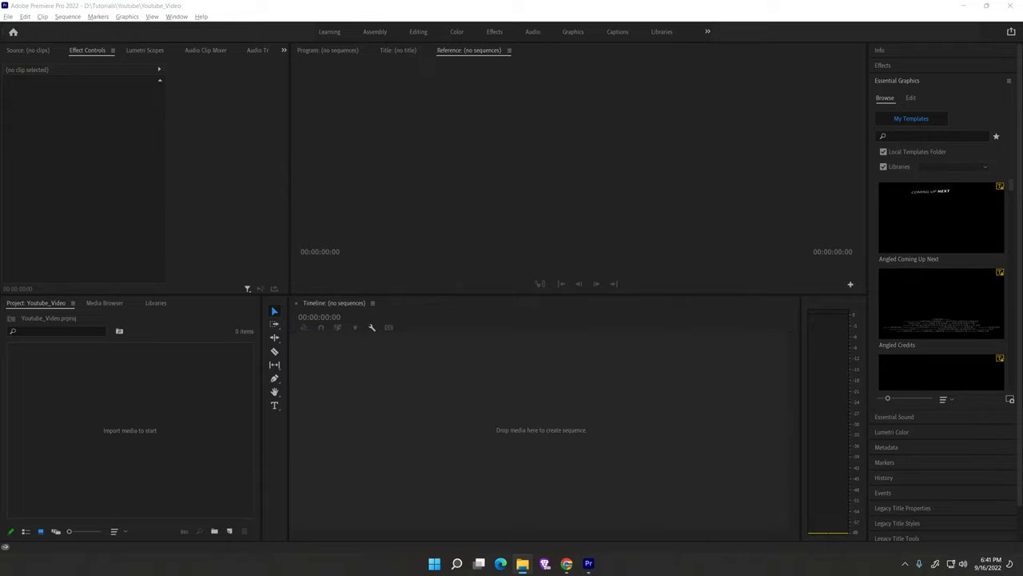
Import the two Desktop screen recordings into the project and start a new sequence.
drag(1022, 395, 118, 393)
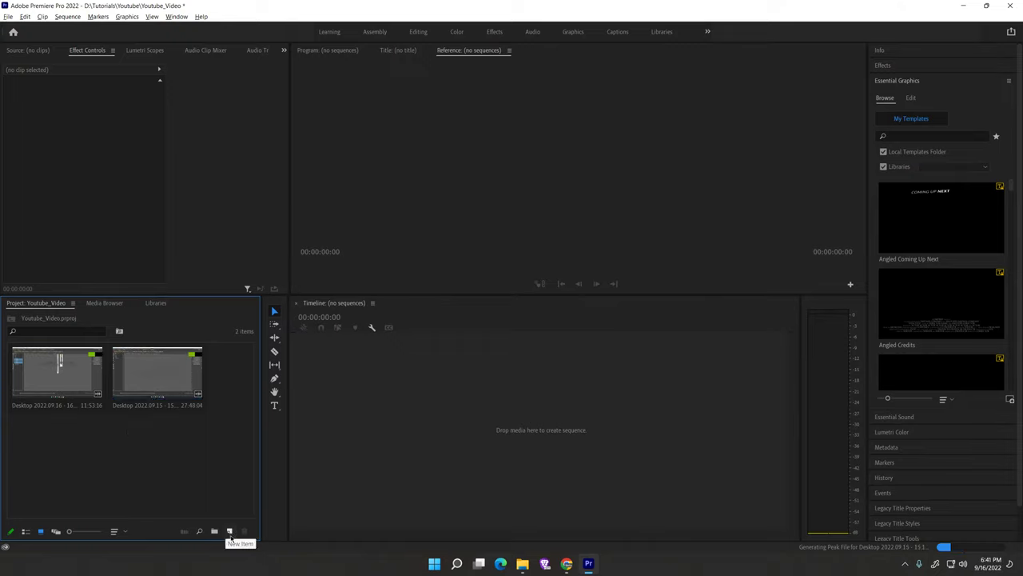
click(229, 532)
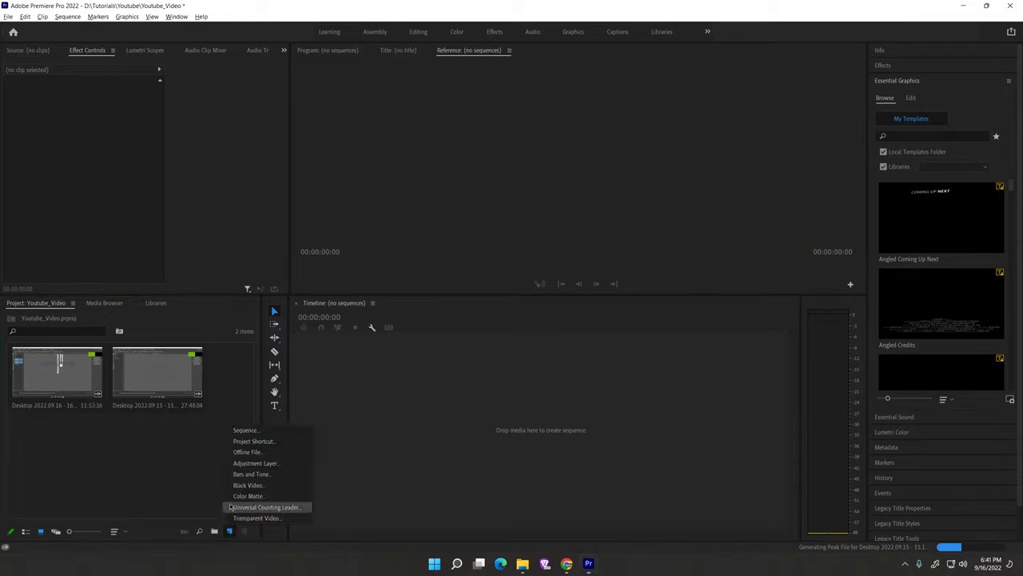
click(248, 435)
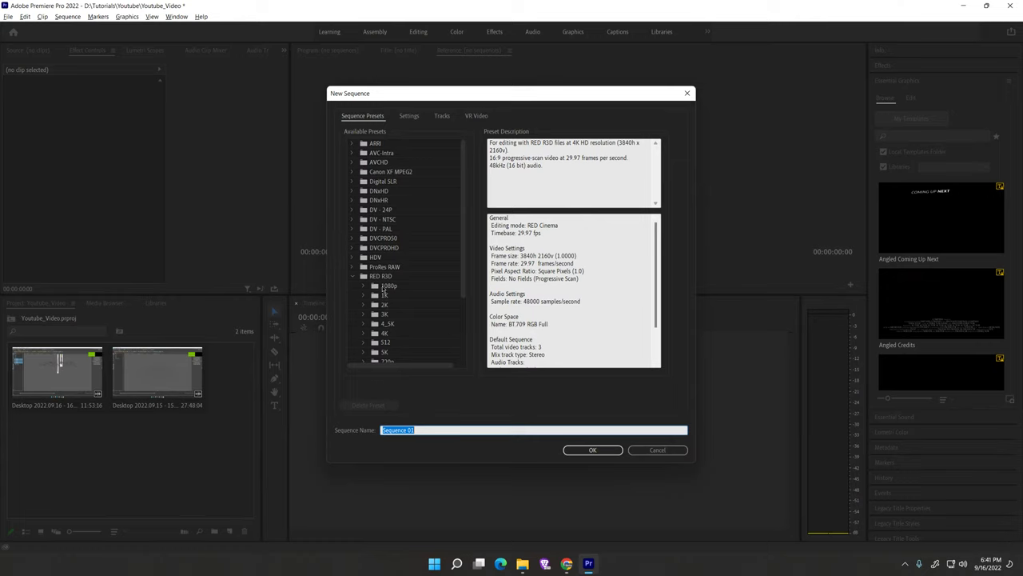
Create sequence Youtube_video from the RED R3D HD 4K '4K HD 16x9 29.97' preset.
scroll(389, 331, down, 3)
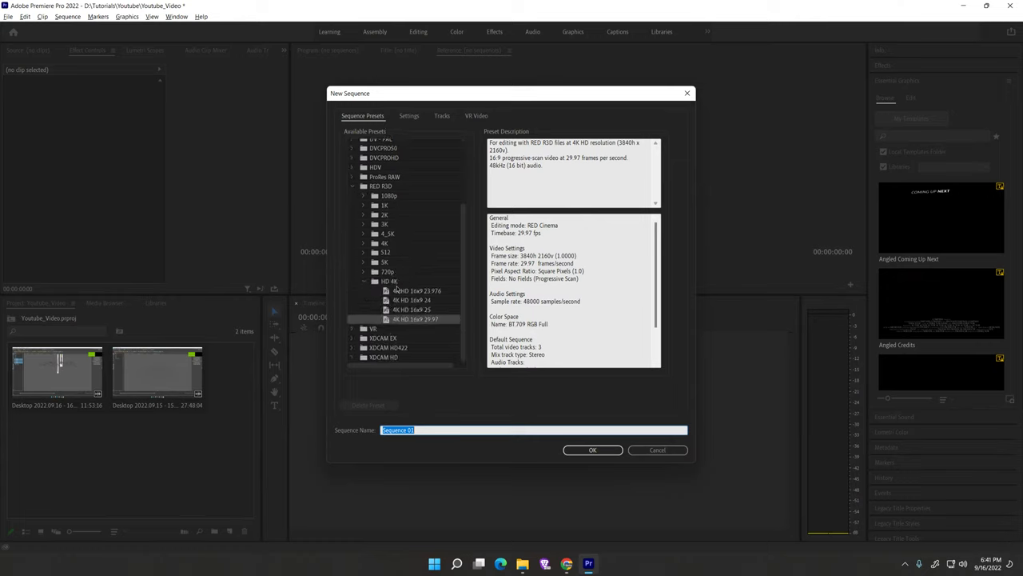
click(398, 282)
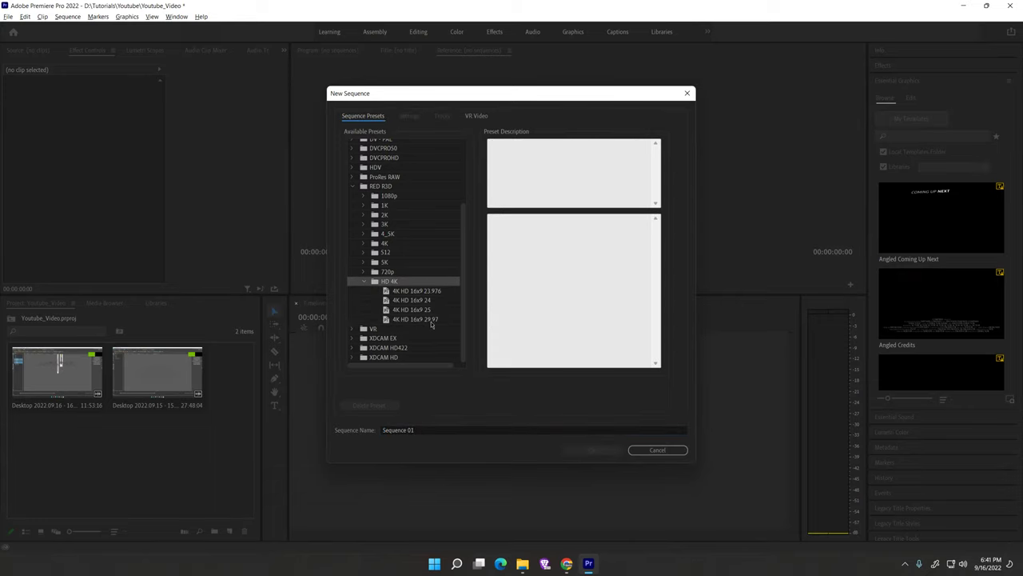
click(440, 321)
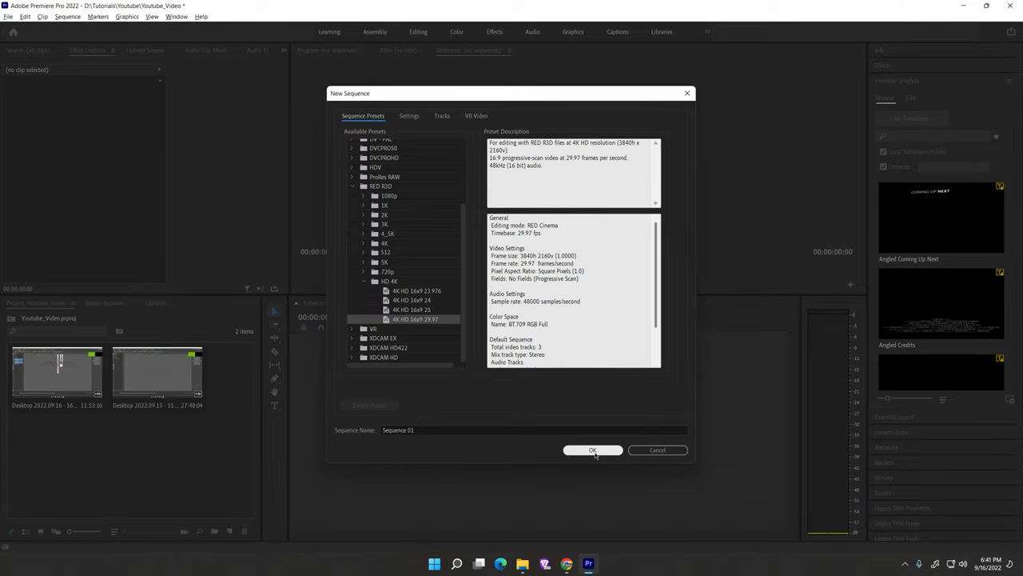
click(431, 430)
drag(417, 430, 348, 432)
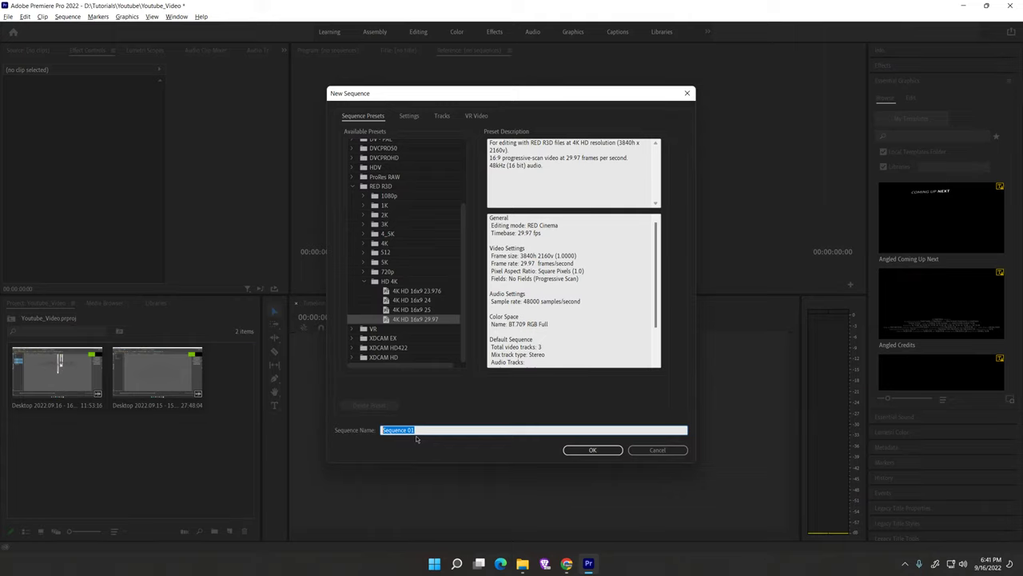
text(Youtube_video)
click(605, 453)
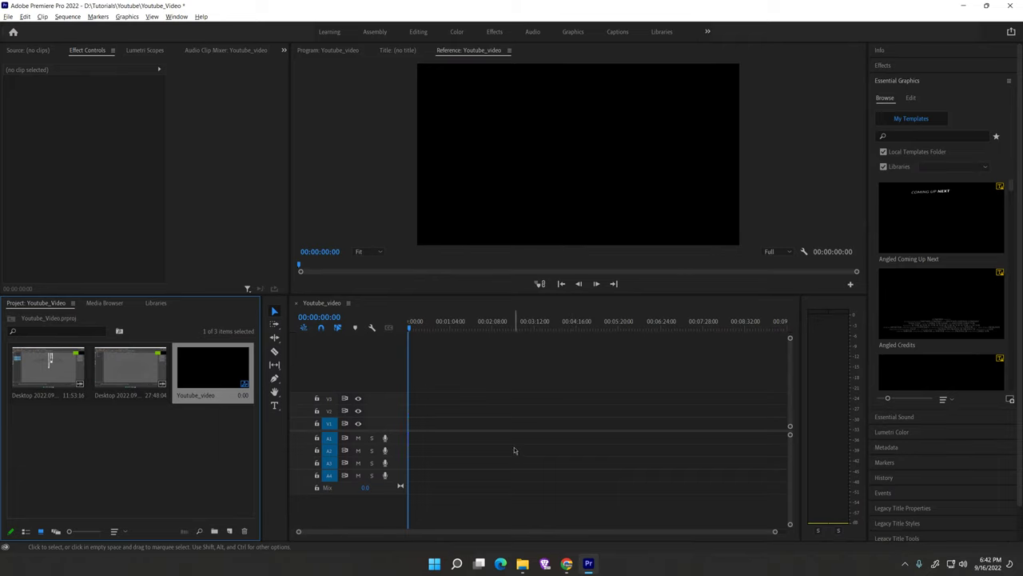
Place Desktop 2022.09.16 - 16.52.10.01.mp4 on the timeline, keeping existing sequence settings, and select it.
click(74, 437)
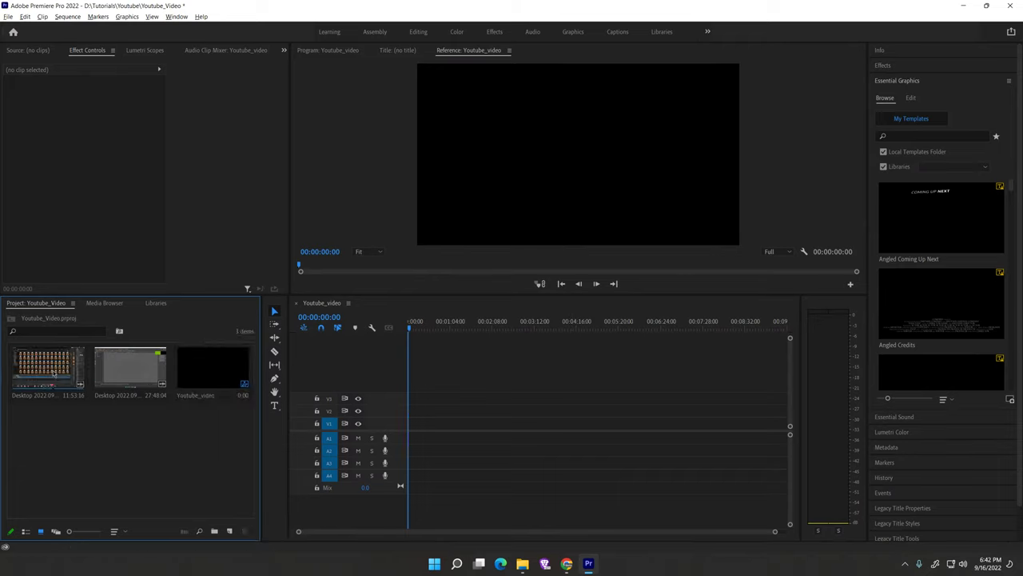
drag(52, 372, 412, 430)
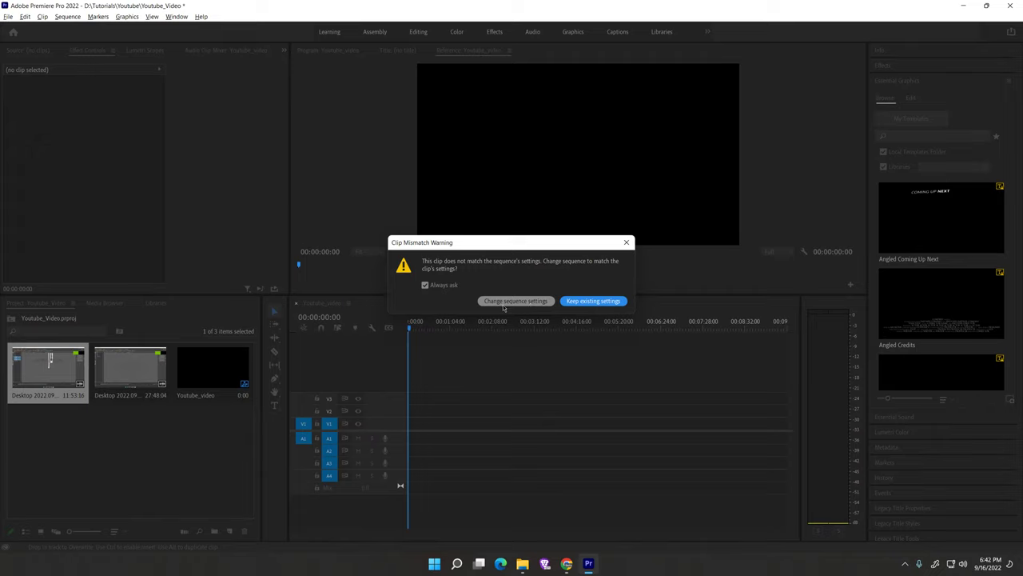
click(603, 301)
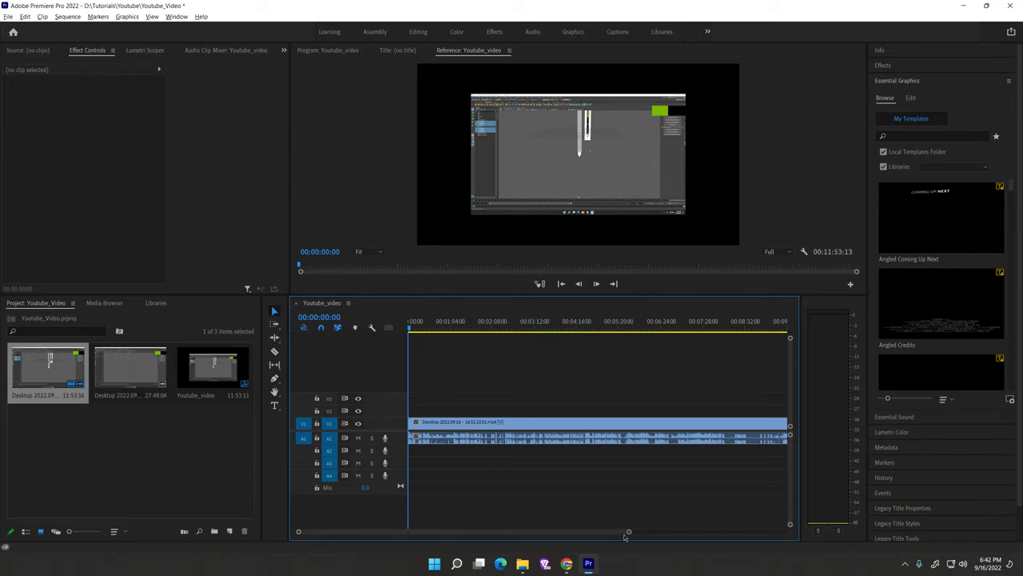
drag(628, 532, 753, 531)
click(528, 425)
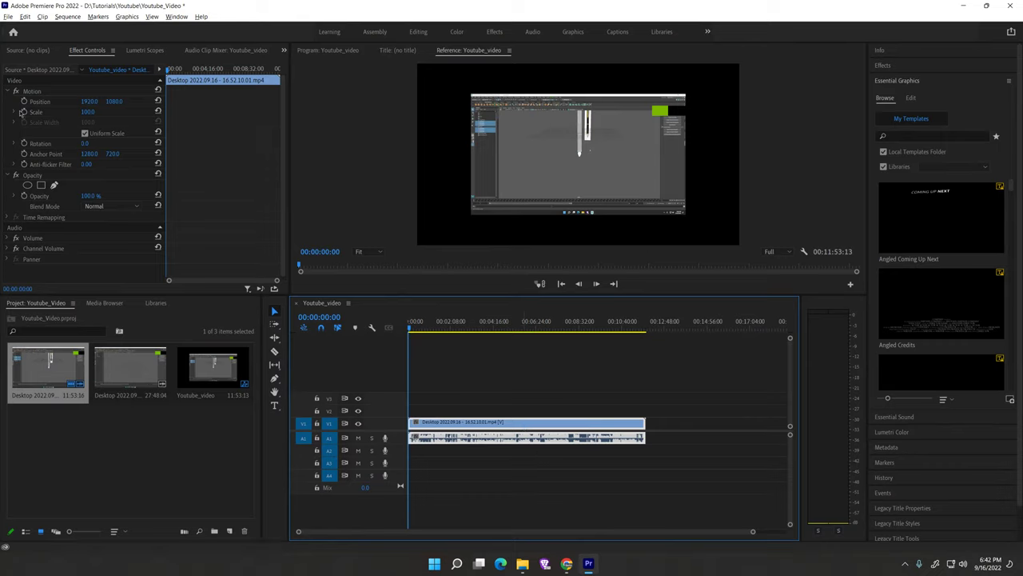
click(86, 110)
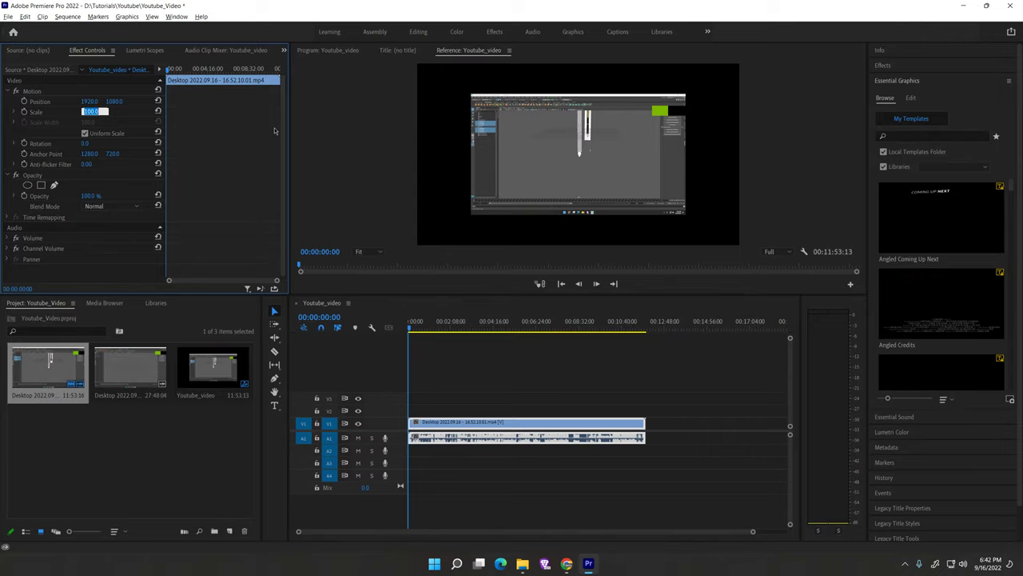
Set the clip's Motion Scale to 150 and preview playback from about 17 seconds.
text(150)
click(274, 131)
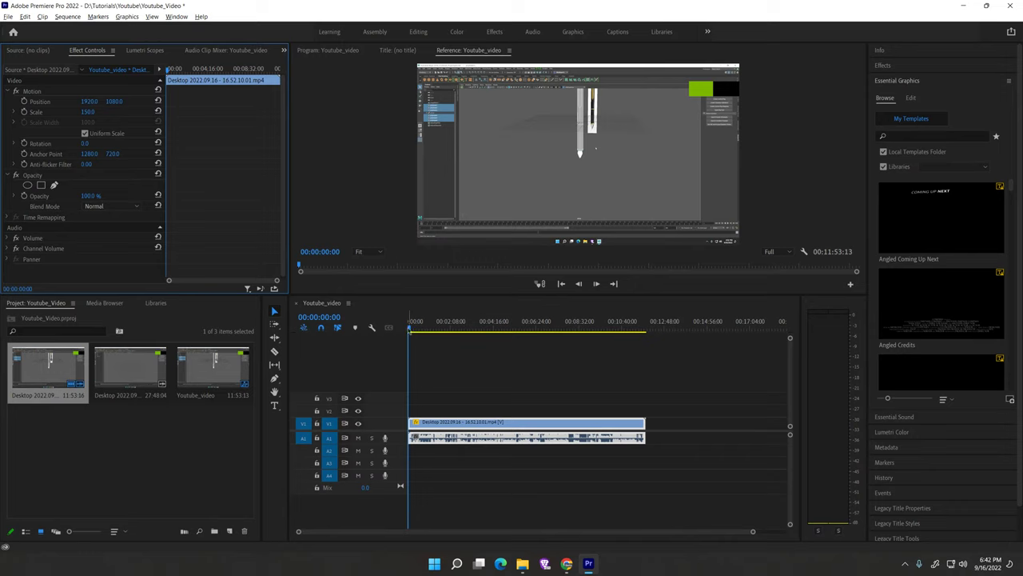
click(414, 328)
key(space)
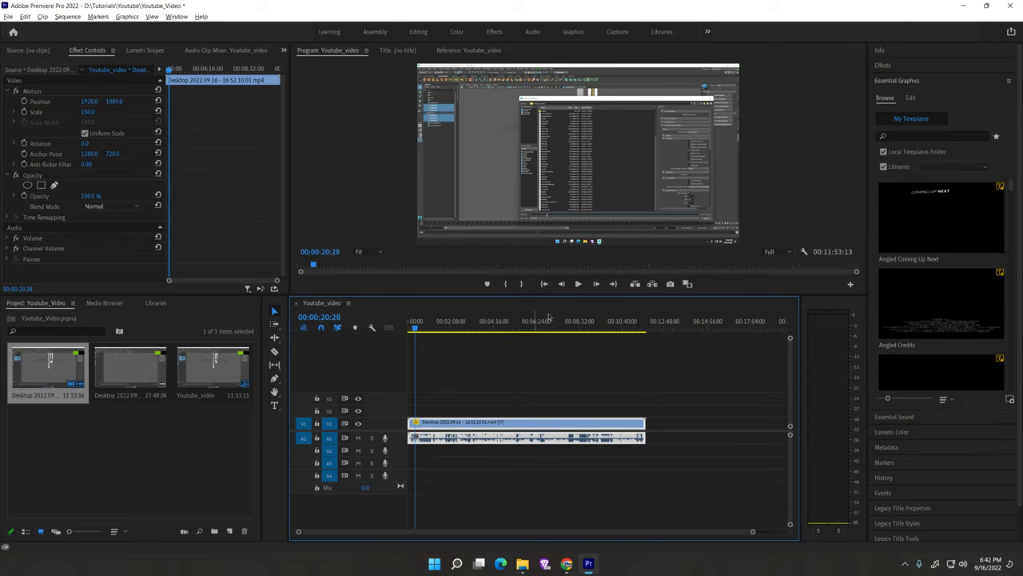
Unlink the recording's audio and delete the A1 audio clip, leaving only the V1 video.
right_click(579, 442)
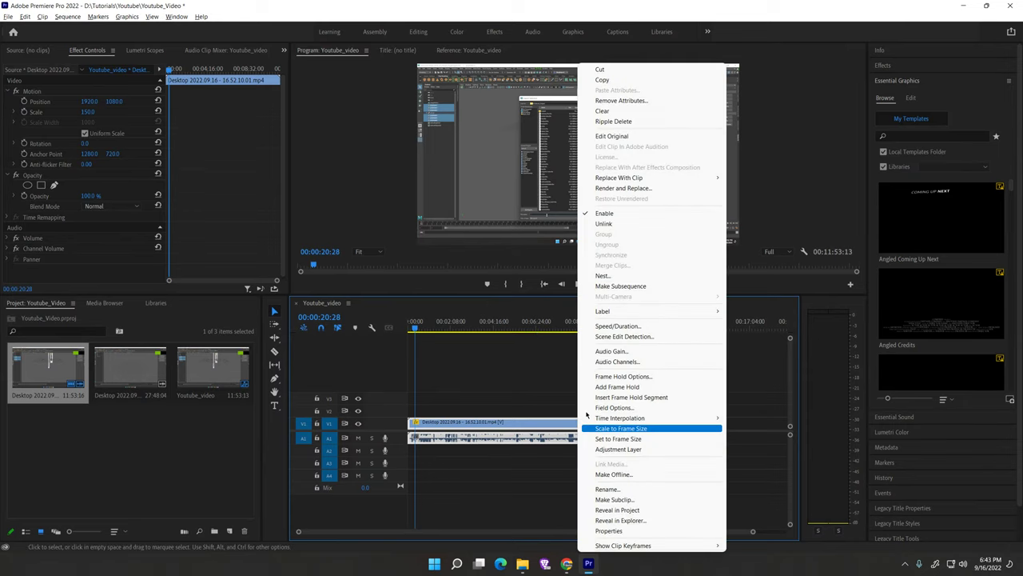
click(611, 224)
click(561, 437)
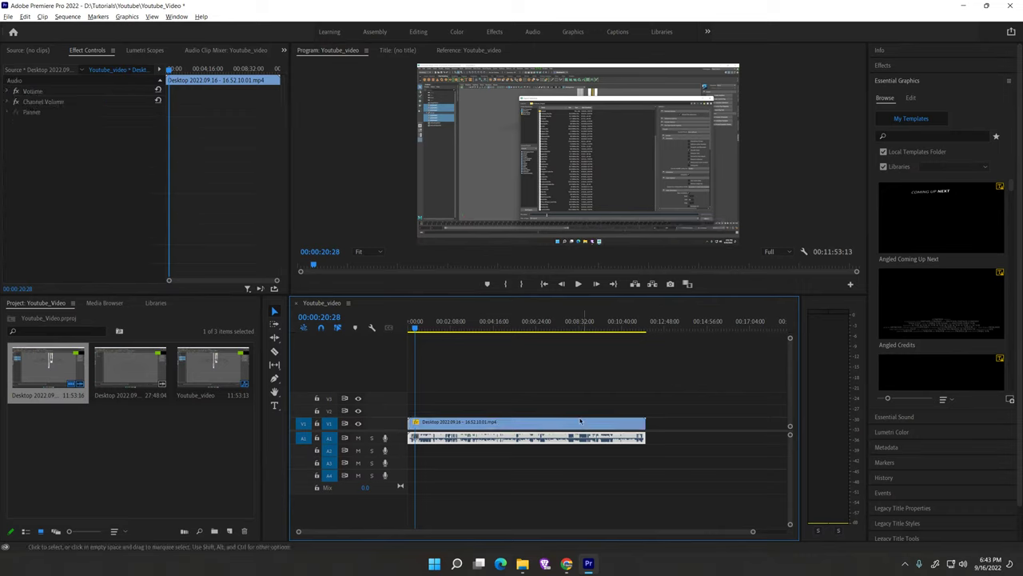
click(583, 448)
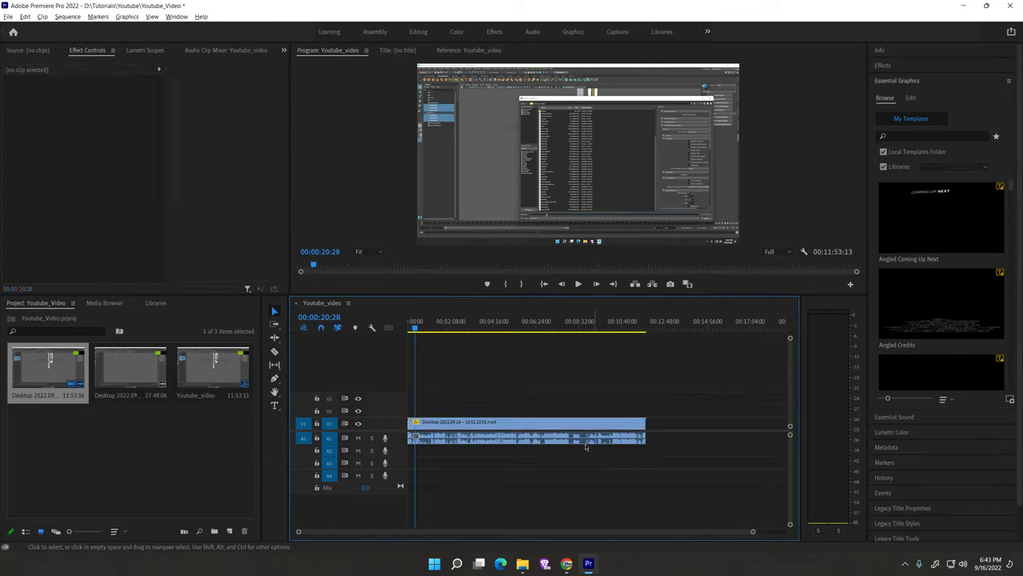
click(593, 439)
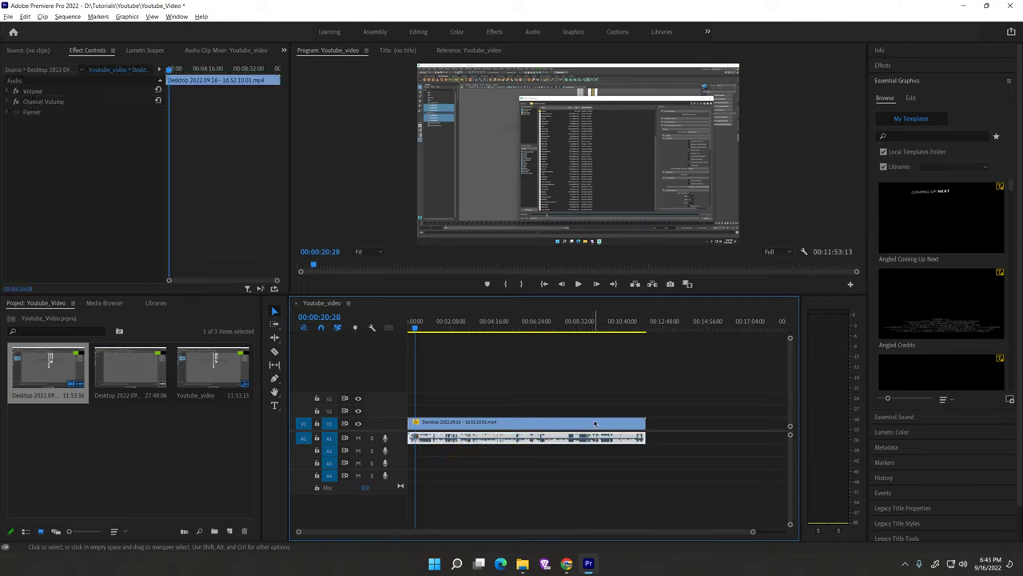
click(597, 424)
click(599, 436)
key(Delete)
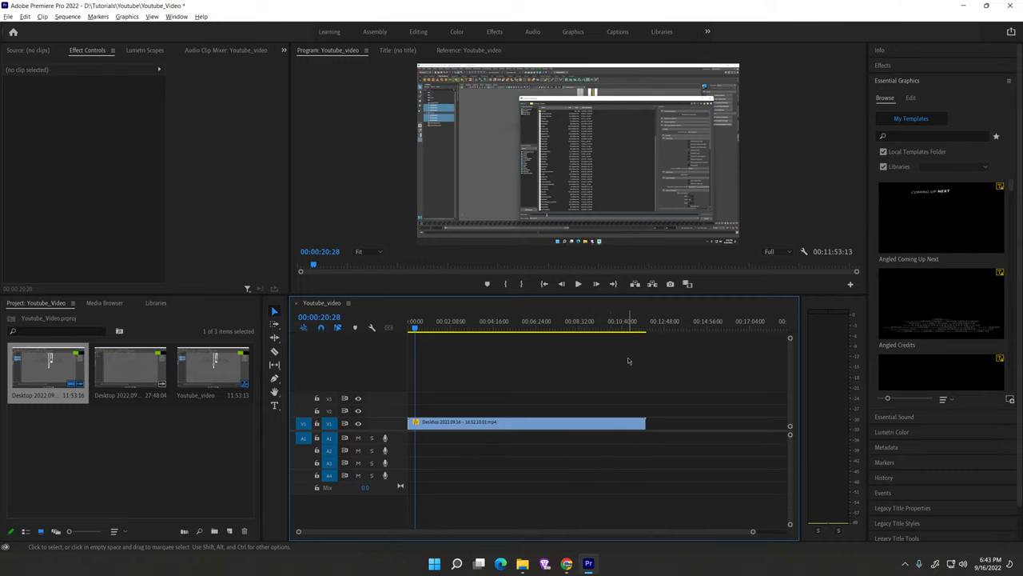
click(481, 428)
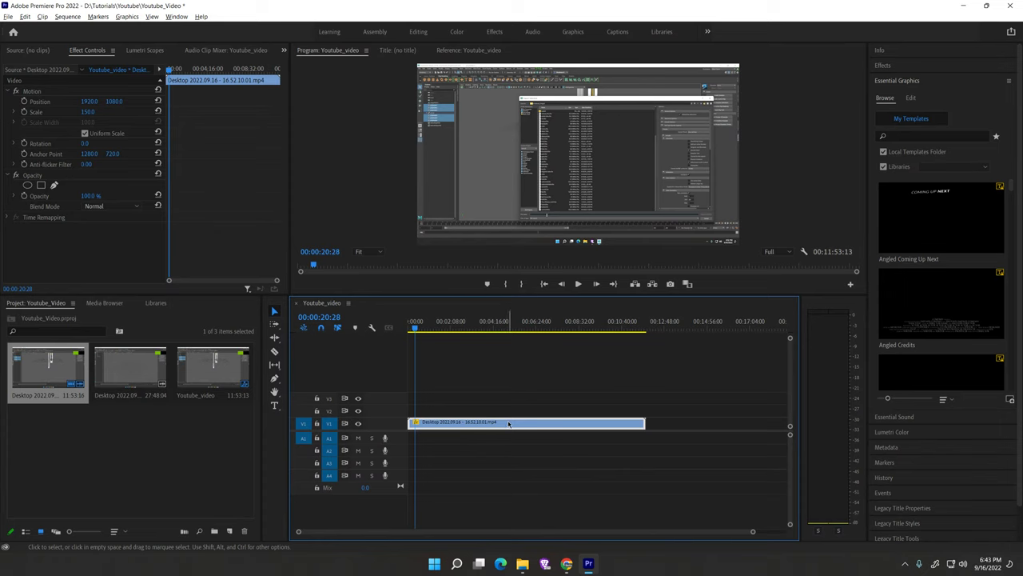
right_click(509, 424)
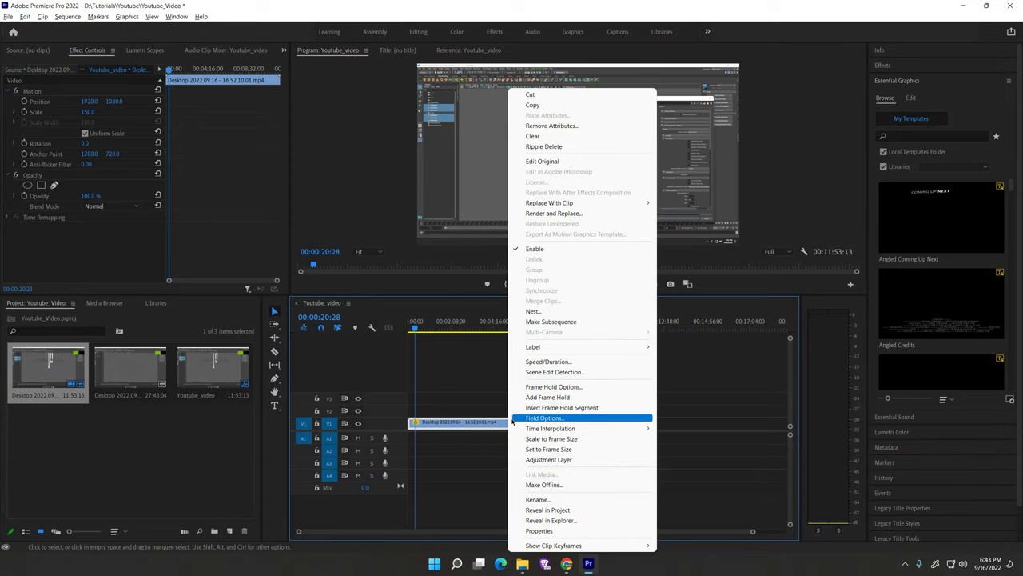
Set the V1 clip's speed to 1000% so it lasts 00:01:11:10.
click(571, 364)
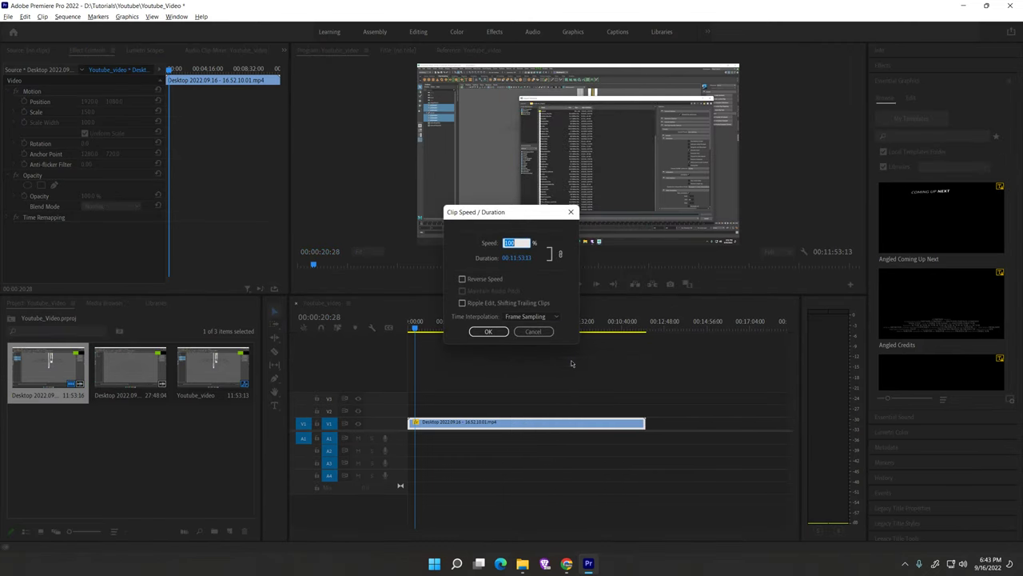
click(524, 242)
click(510, 249)
click(489, 331)
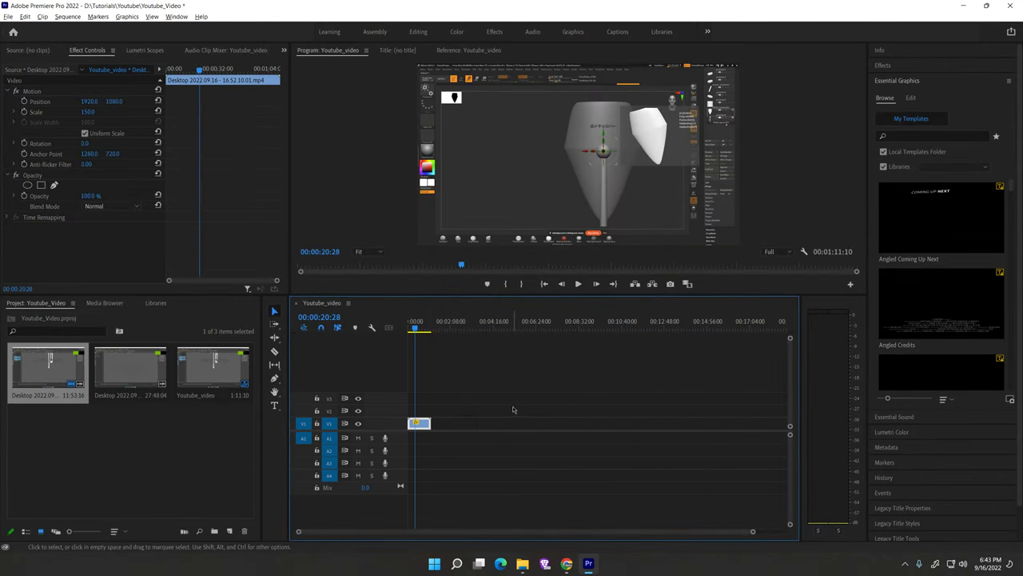
Shift the sped-up clip later along V1 and load the 27-minute second recording for preview.
drag(415, 327, 410, 329)
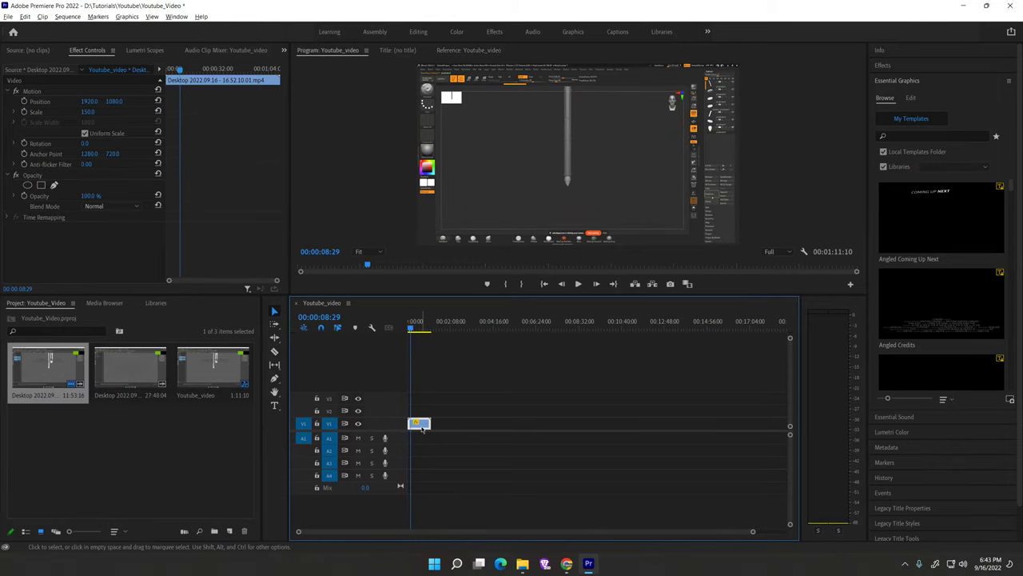
drag(423, 423, 485, 425)
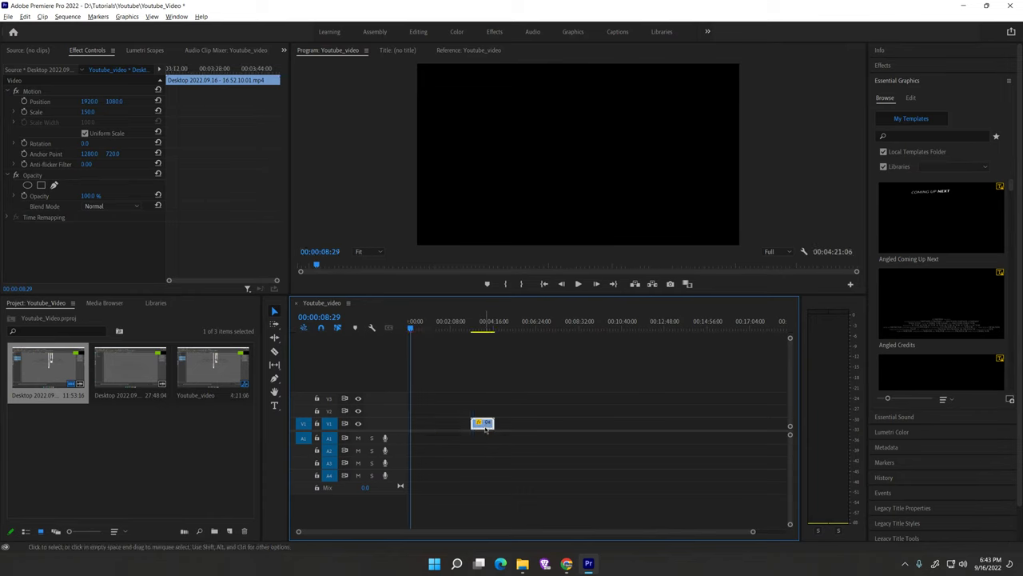
double_click(128, 370)
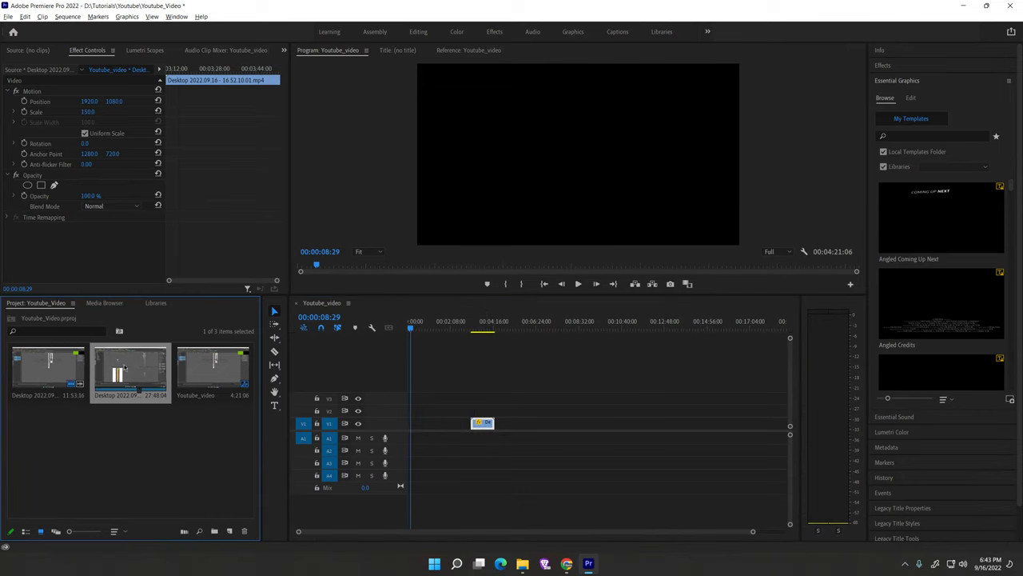
Add the second recording to the timeline, unlink it, and delete its audio.
drag(120, 372, 409, 414)
right_click(434, 411)
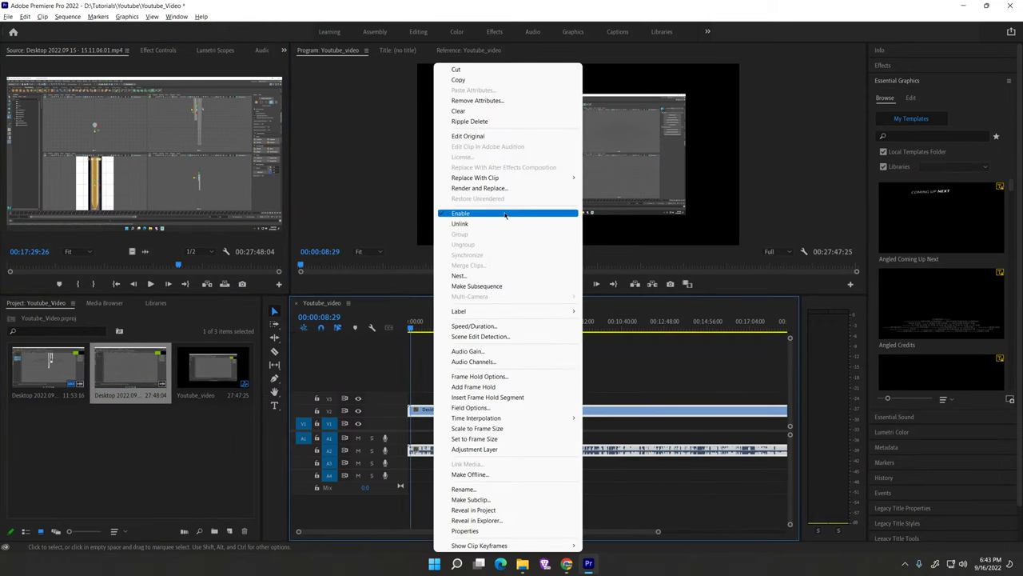
click(460, 225)
click(580, 454)
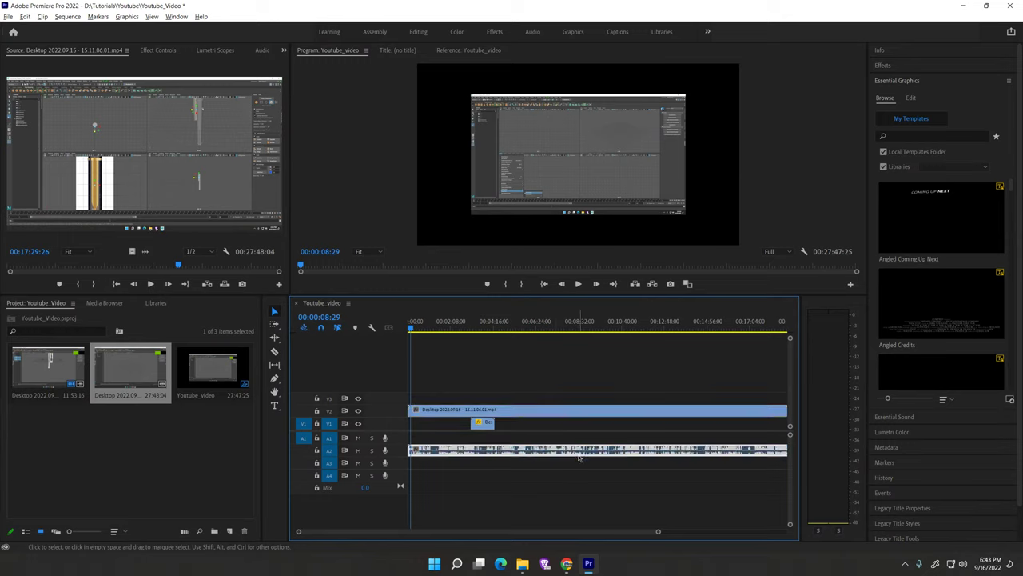
key(Delete)
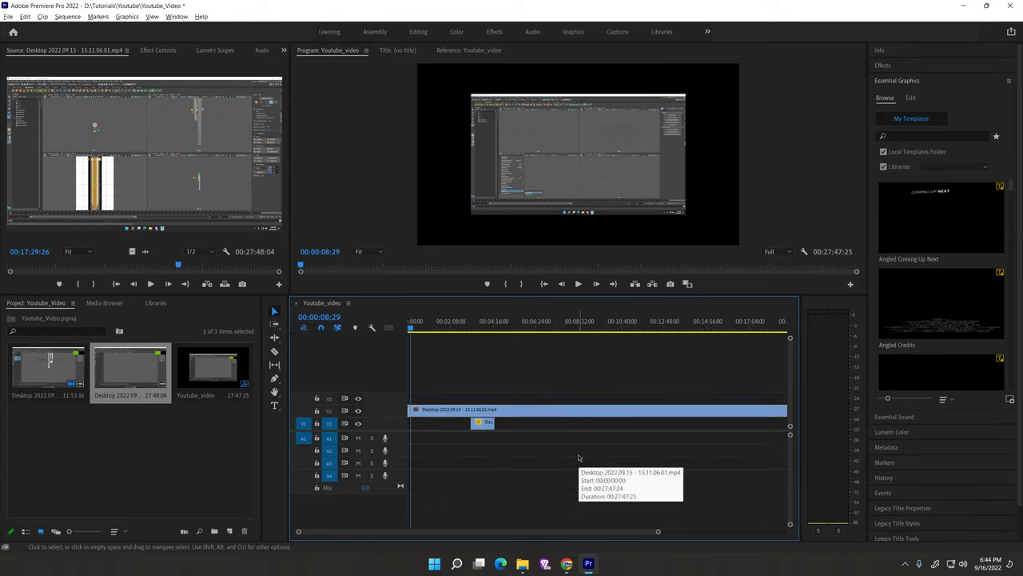
Speed the second clip up to 1000% and move it onto V1 ahead of the first clip.
right_click(523, 414)
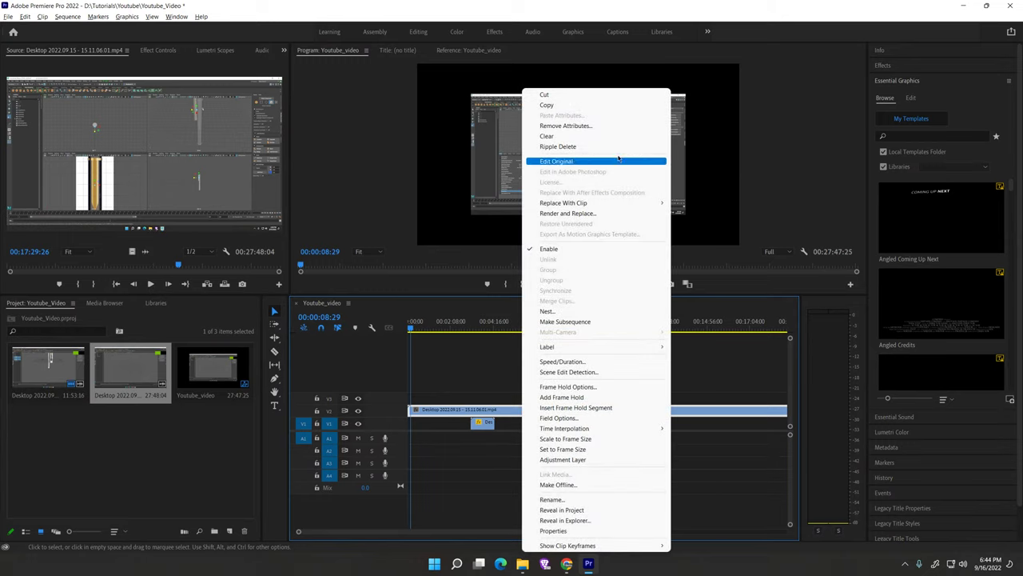
click(563, 362)
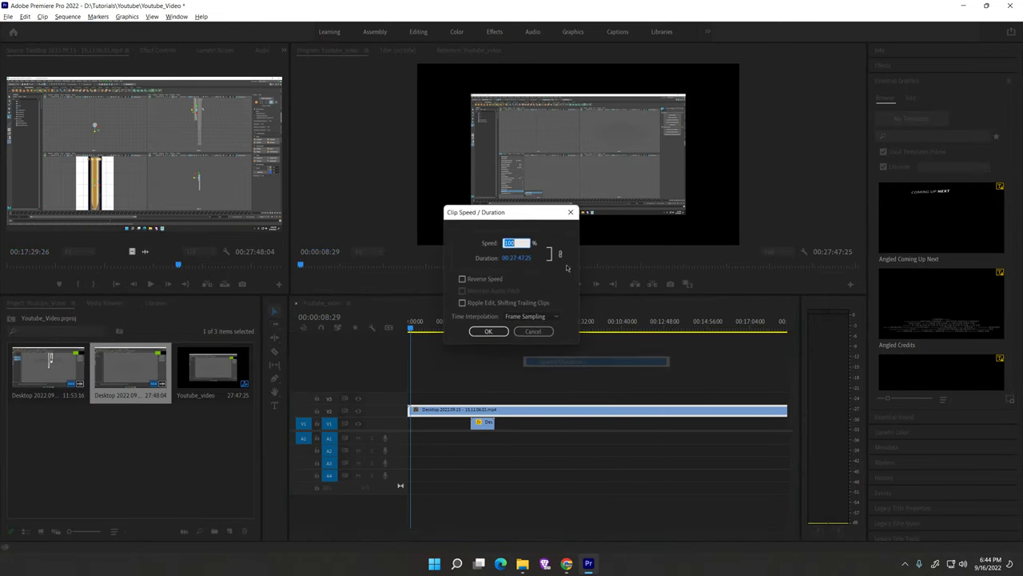
click(516, 243)
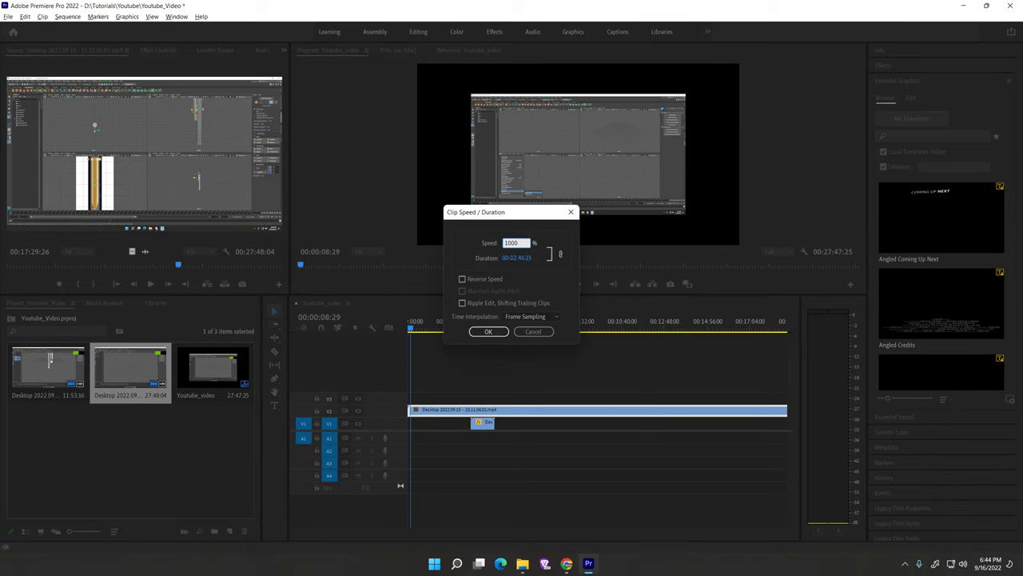
click(487, 331)
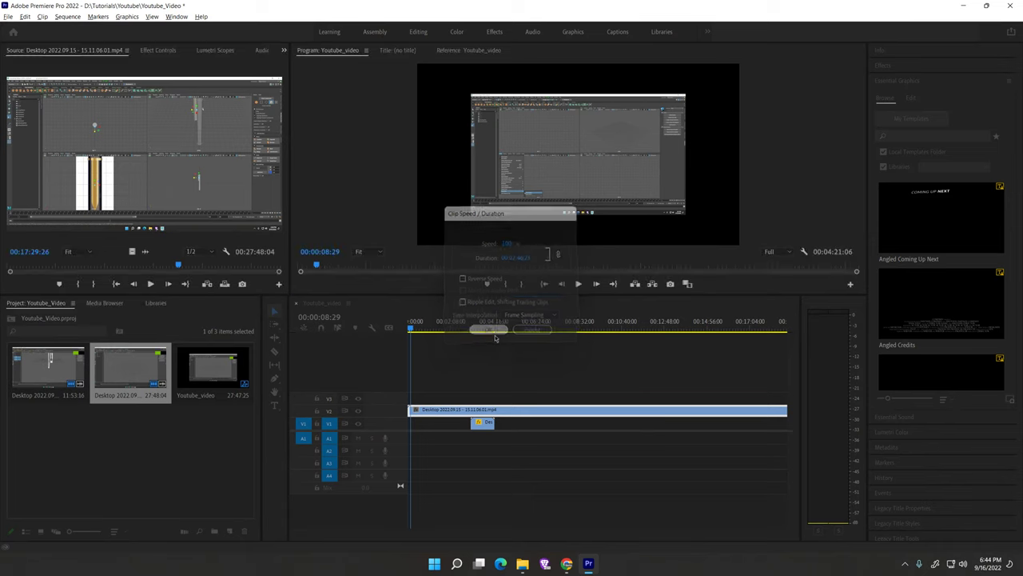
drag(435, 417, 476, 426)
click(441, 425)
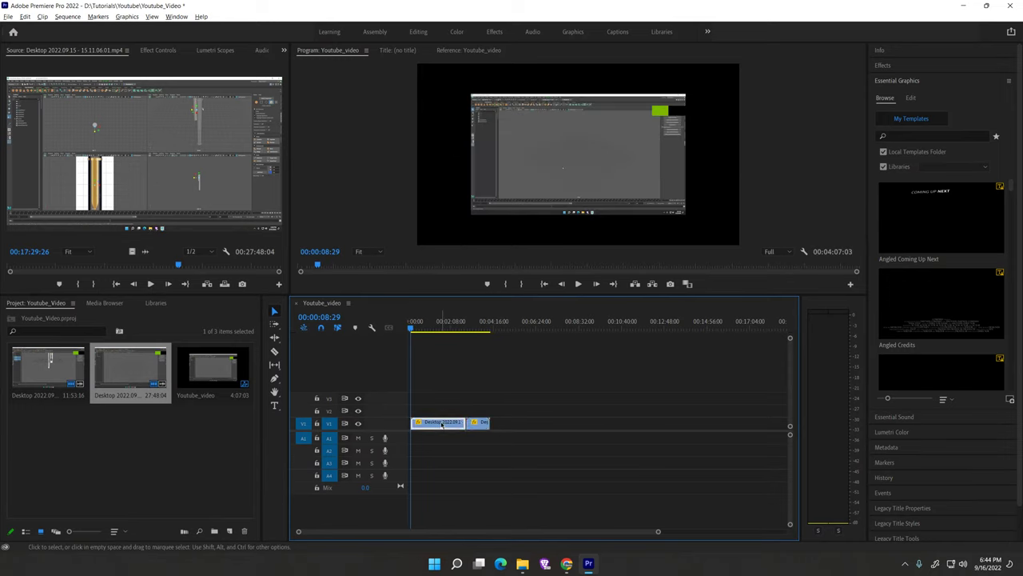
Set the second recording's Motion Scale to 150 in Effect Controls.
click(158, 50)
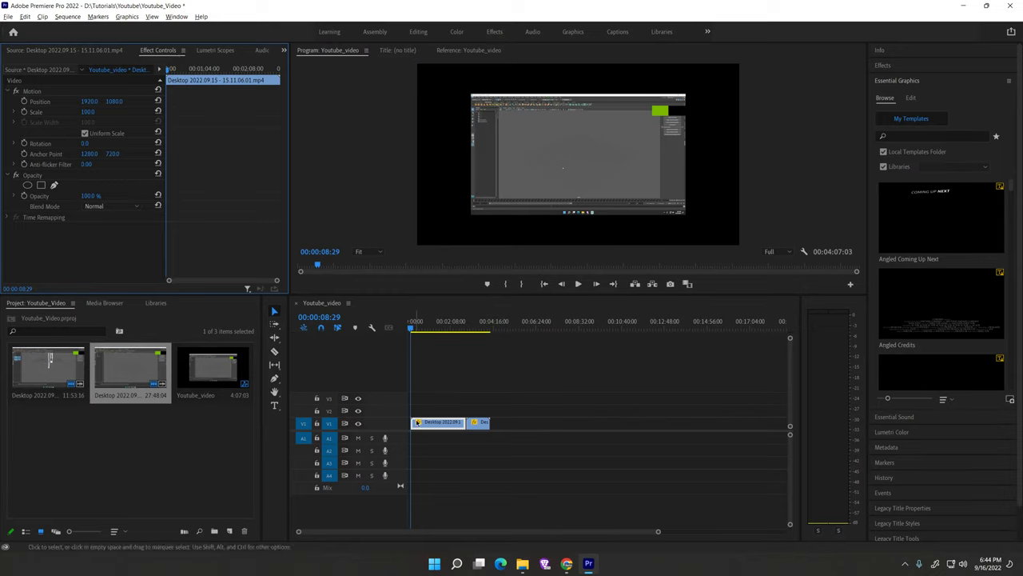
click(85, 112)
text(15)
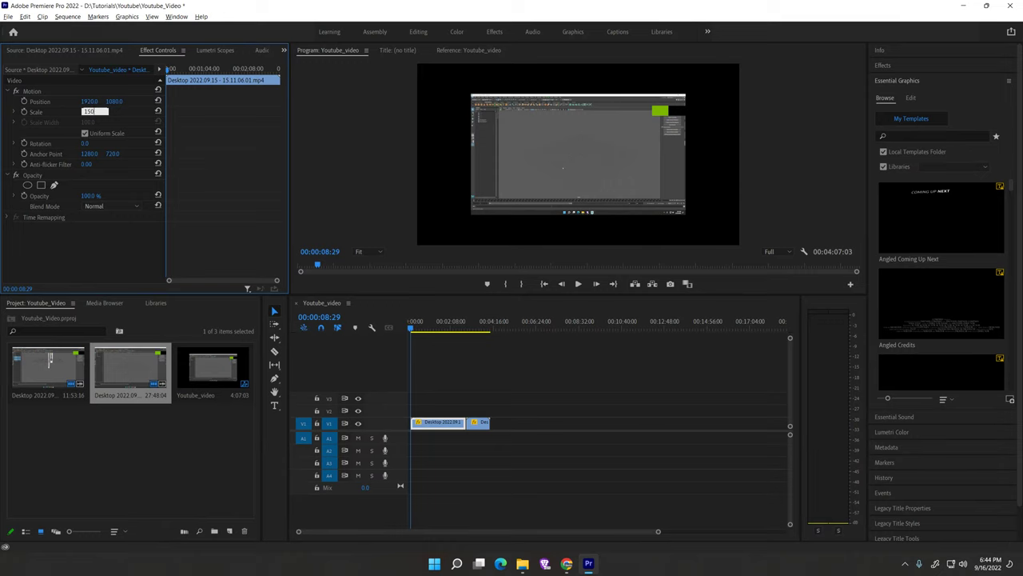
text(0)
key(Return)
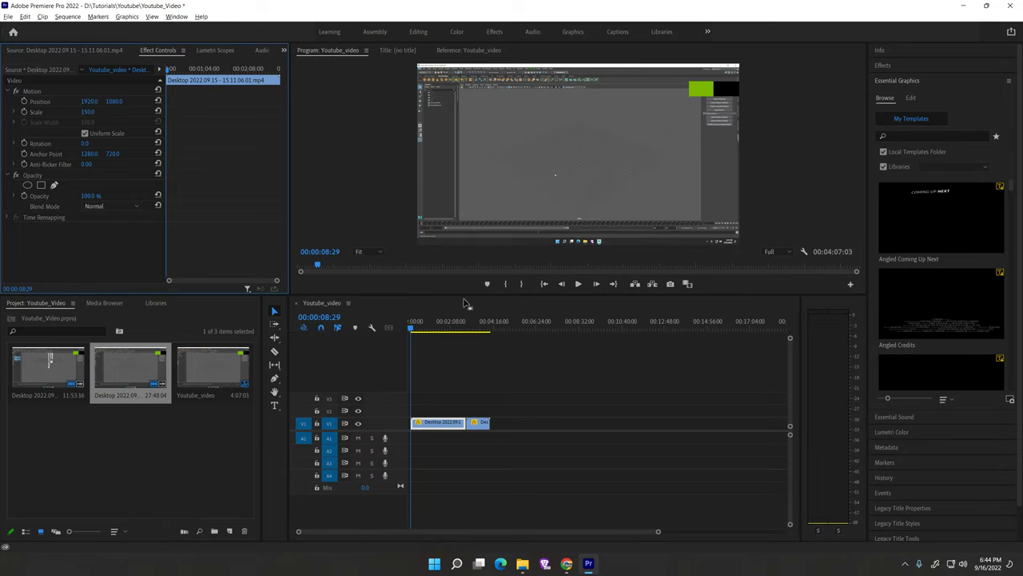
Deselect the clip and play back the sequence to check the enlarged recording.
click(520, 422)
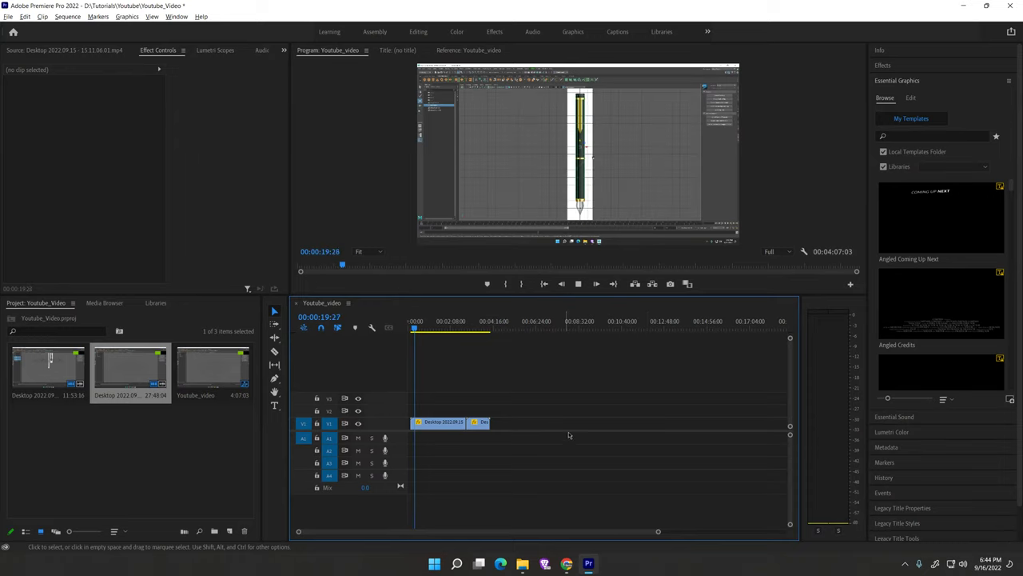
key(space)
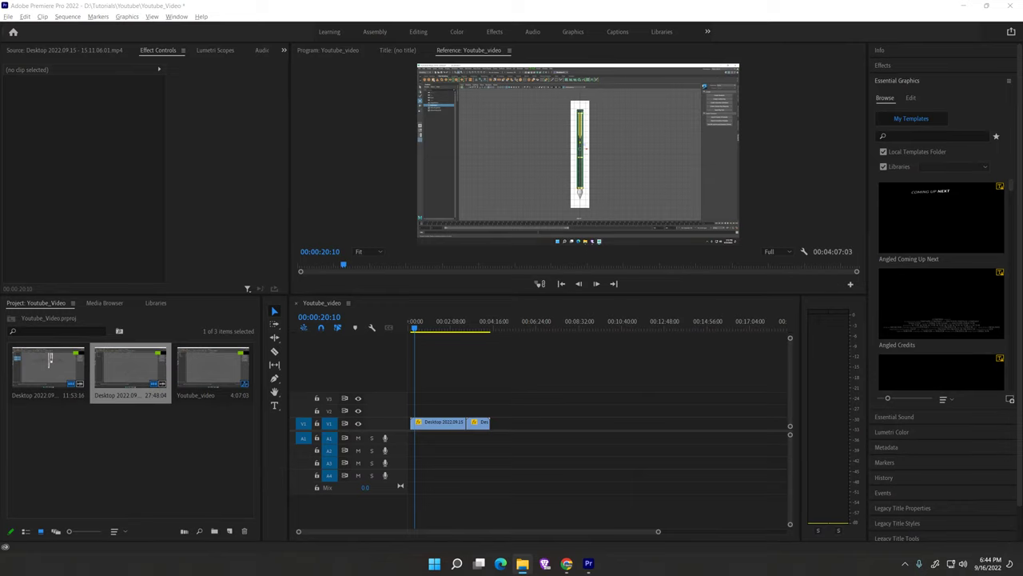
click(523, 563)
Position the music folder window beside Premiere's Project panel.
drag(943, 322, 106, 3)
click(522, 563)
drag(985, 286, 692, 123)
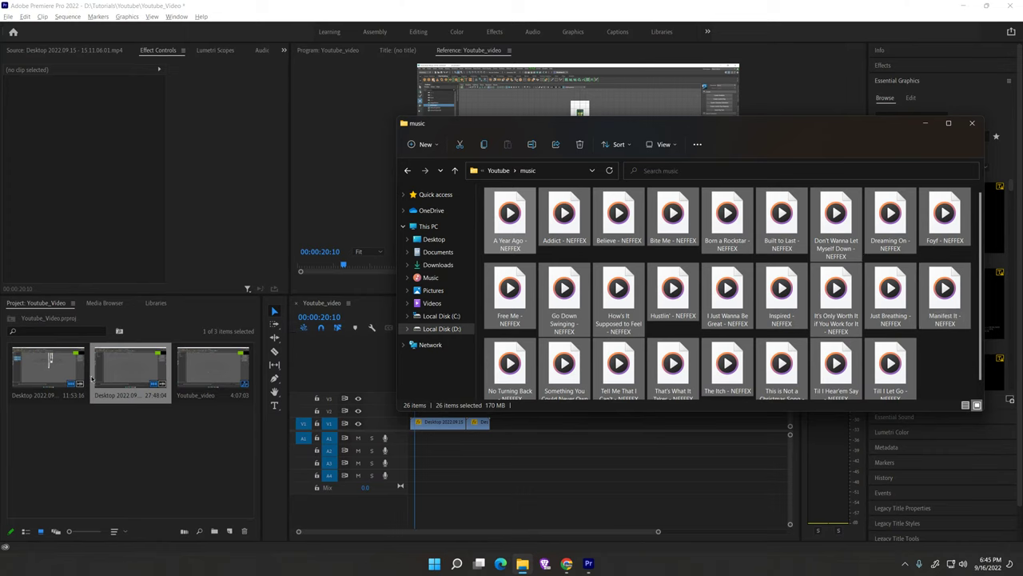
Drag Born a Rockstar and Built to Last into the Project panel, then close Explorer.
click(951, 340)
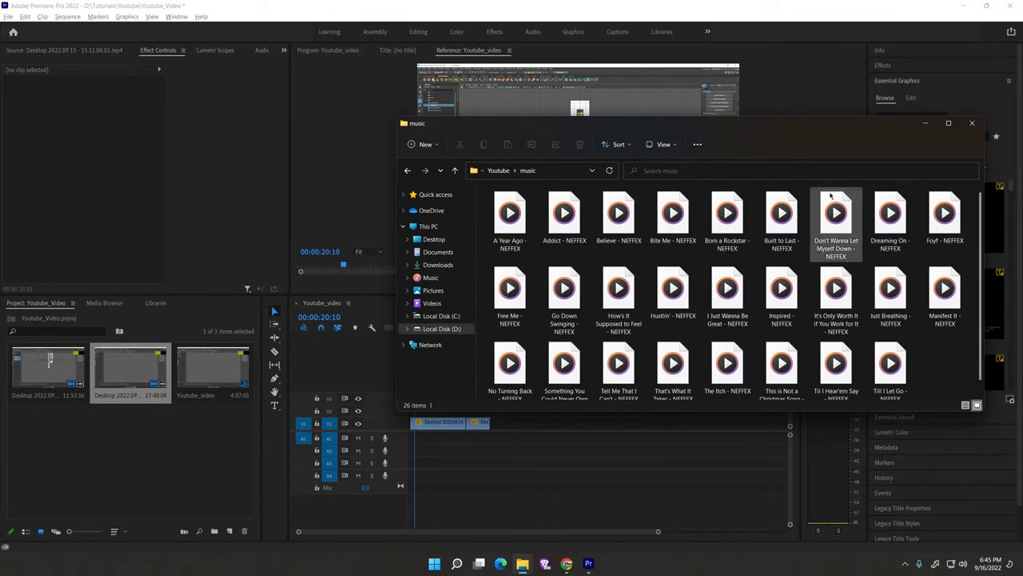
click(728, 214)
drag(727, 215, 152, 472)
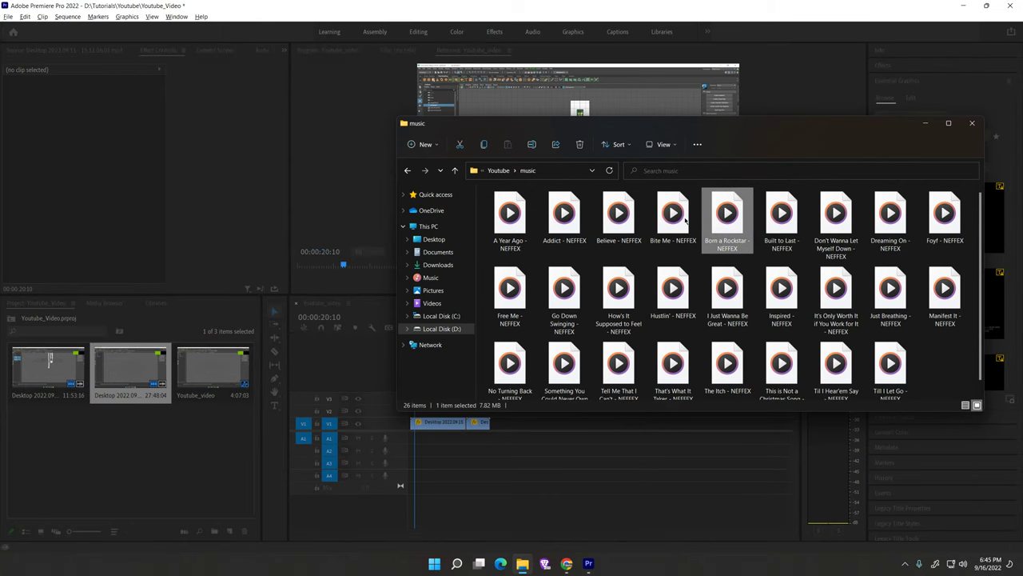
click(778, 221)
drag(779, 220, 201, 462)
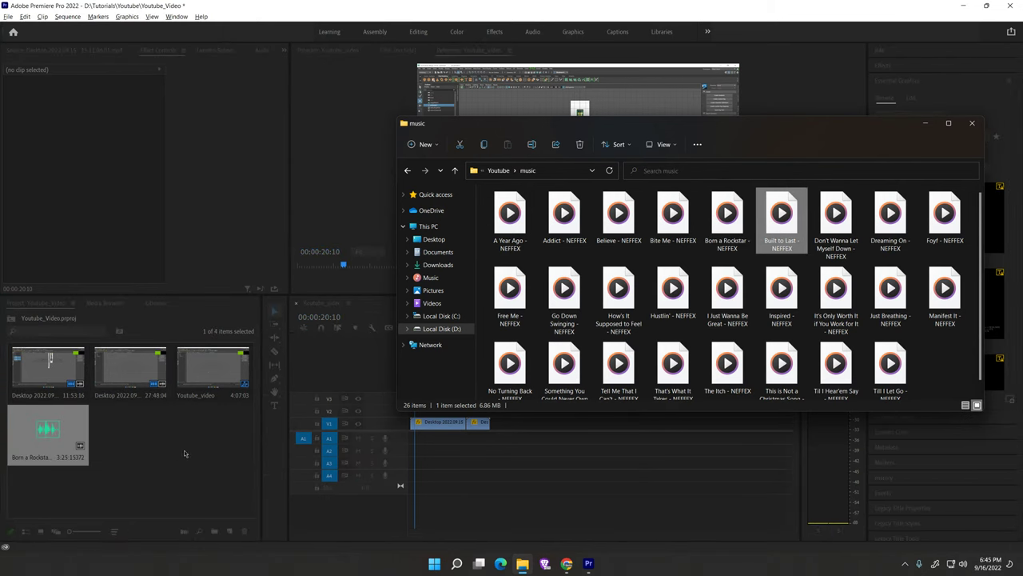
click(703, 108)
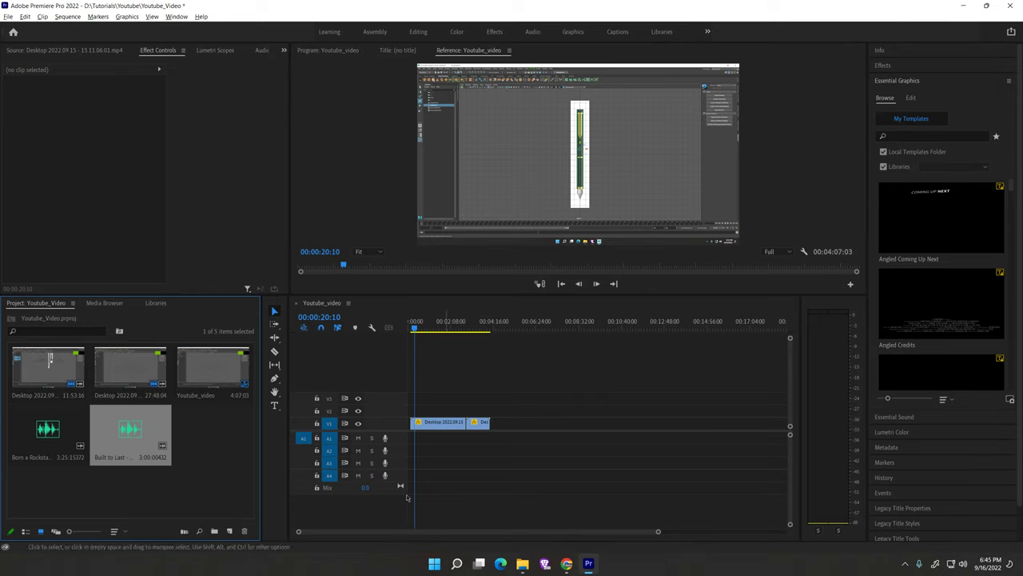
Lay Born a Rockstar then Built to Last on A1, extending past the Desktop clips.
drag(157, 482, 76, 455)
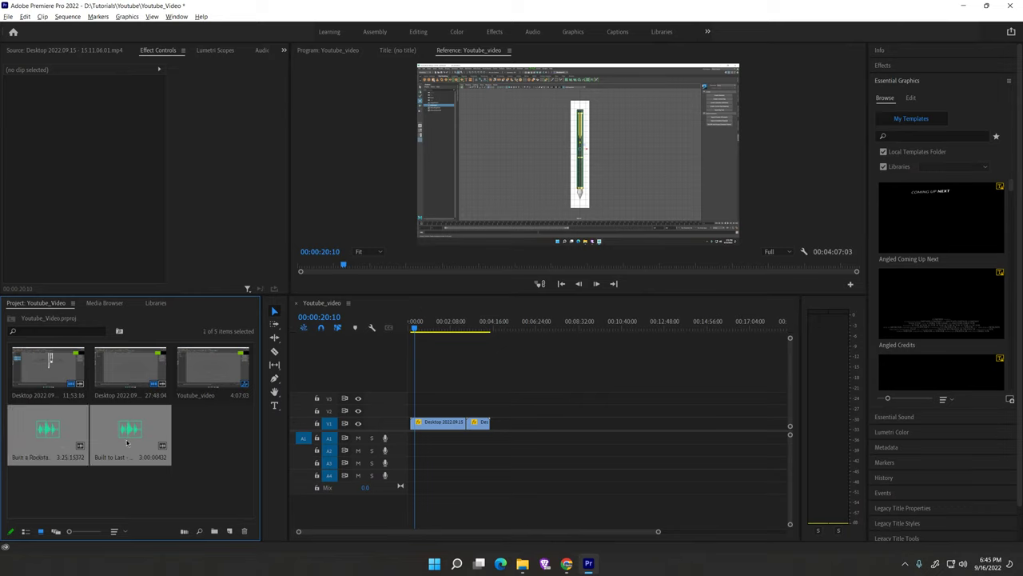
click(202, 445)
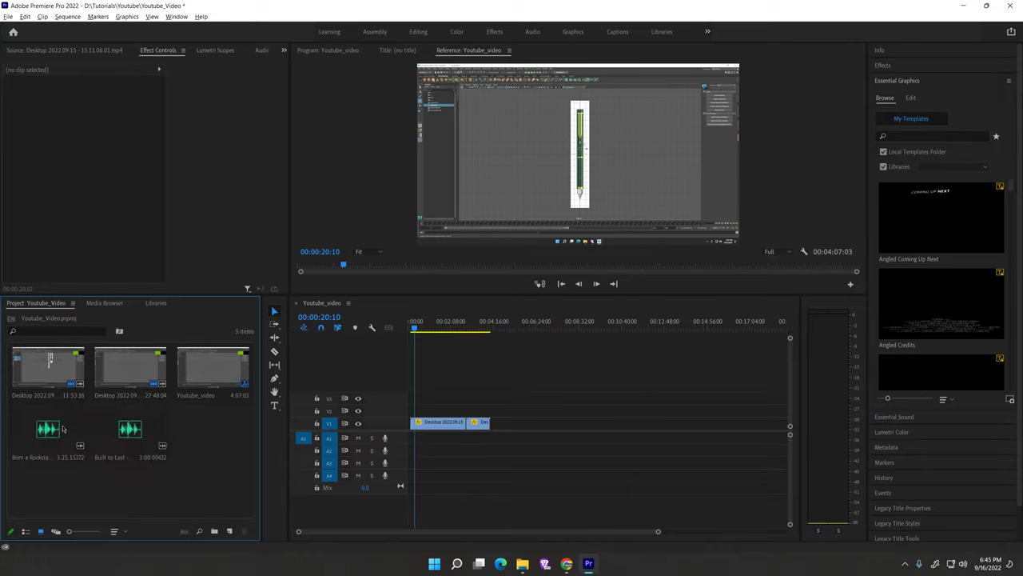
drag(49, 428, 416, 444)
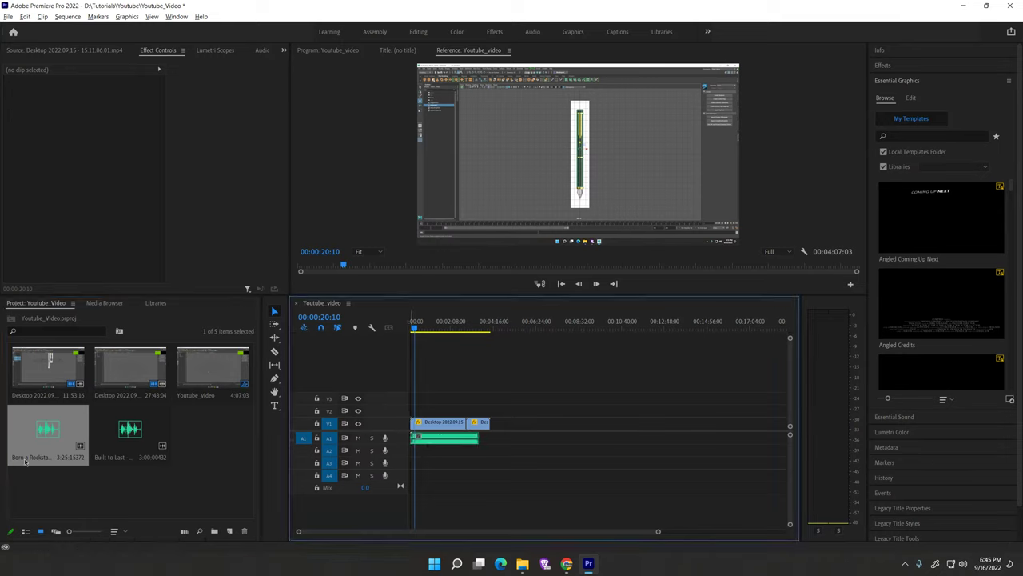
drag(118, 429, 489, 437)
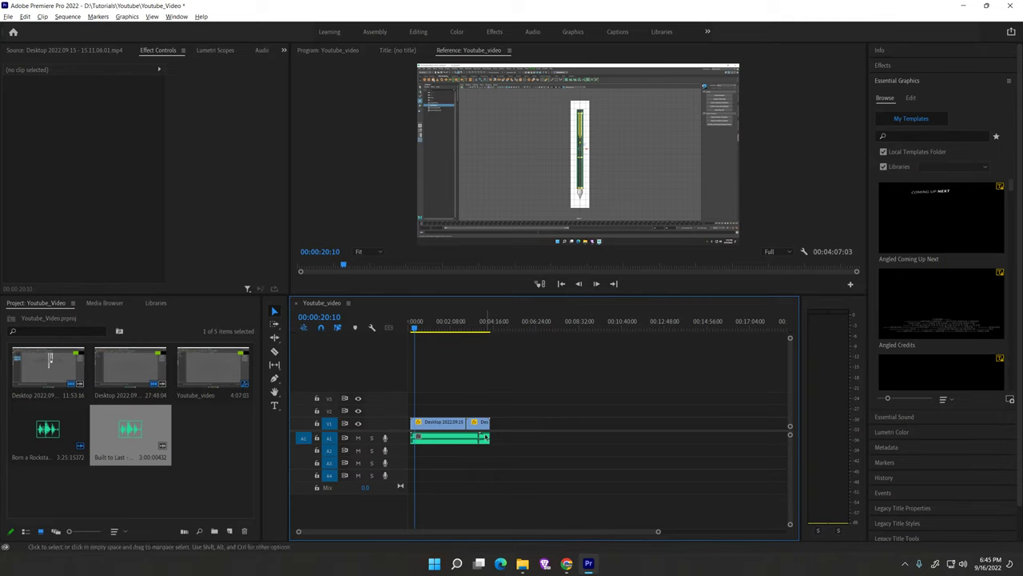
drag(490, 438, 530, 438)
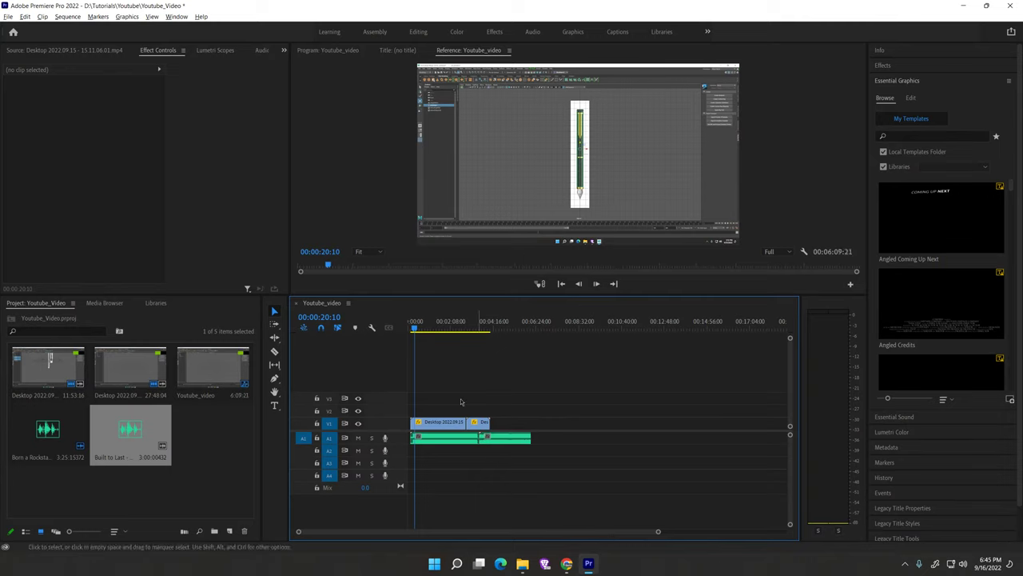
drag(414, 335, 491, 337)
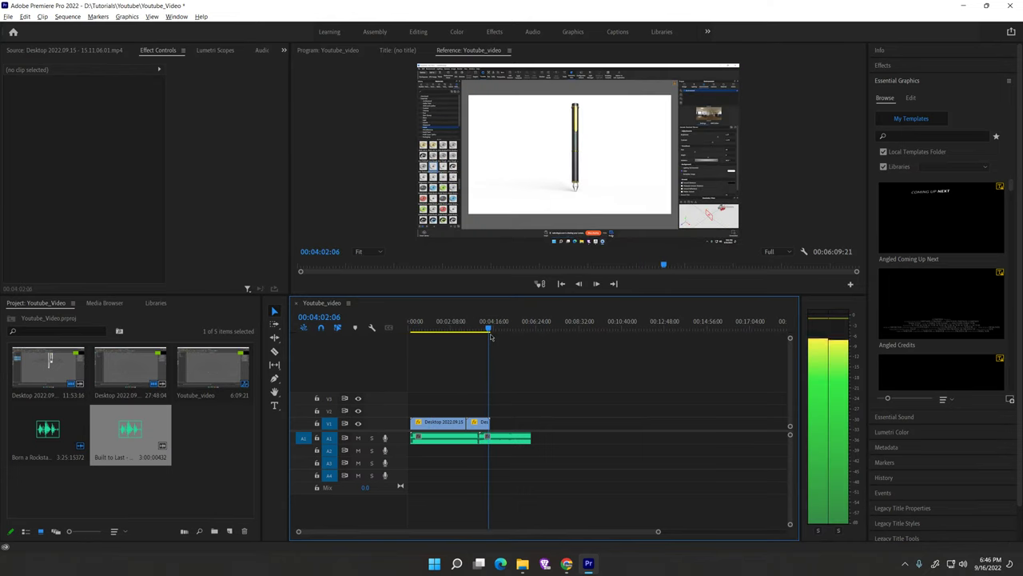
Razor-cut the A1 music at the video's end, delete the tail, and return the playhead to start.
click(276, 352)
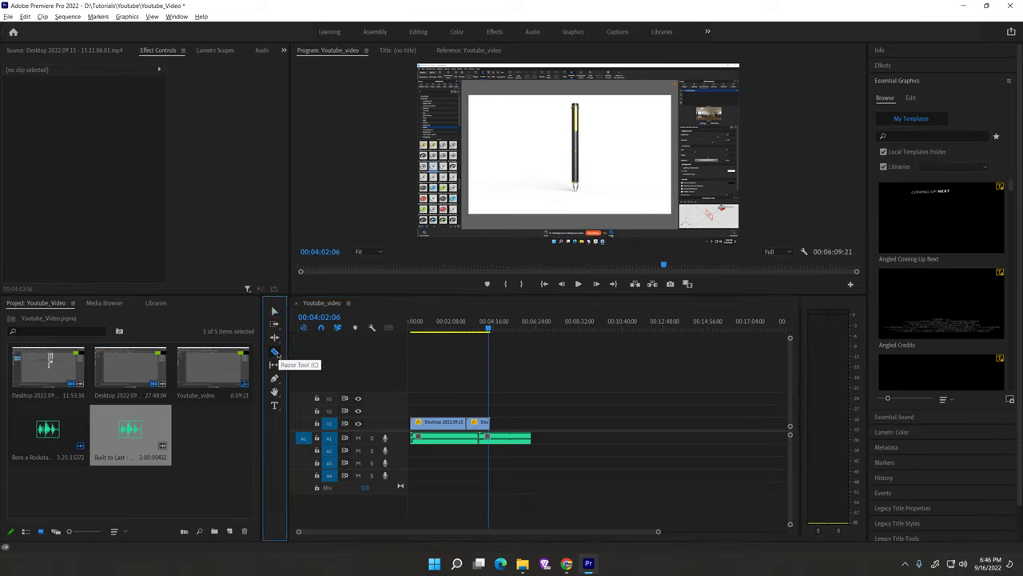
click(496, 438)
click(275, 311)
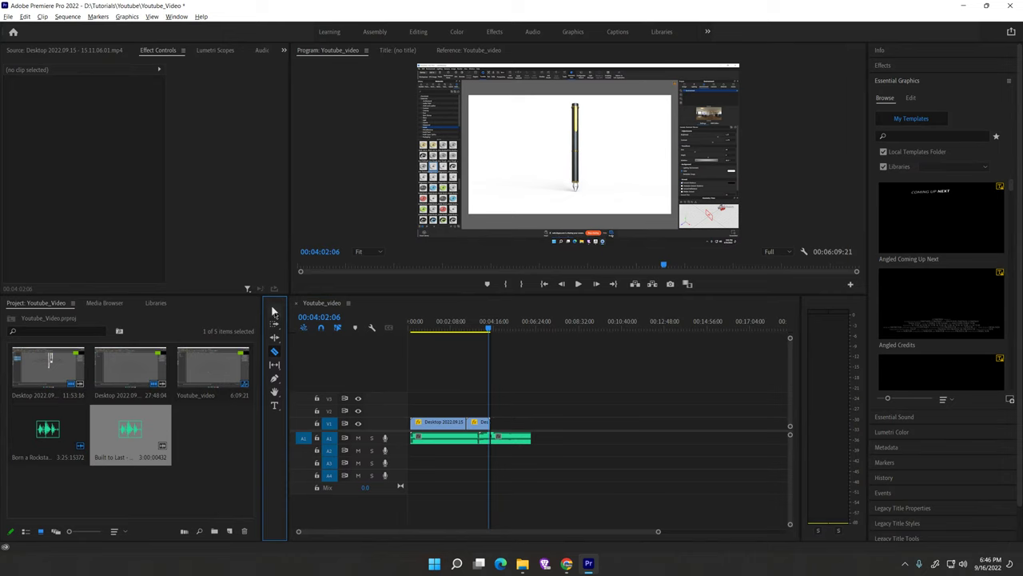
click(508, 437)
key(Delete)
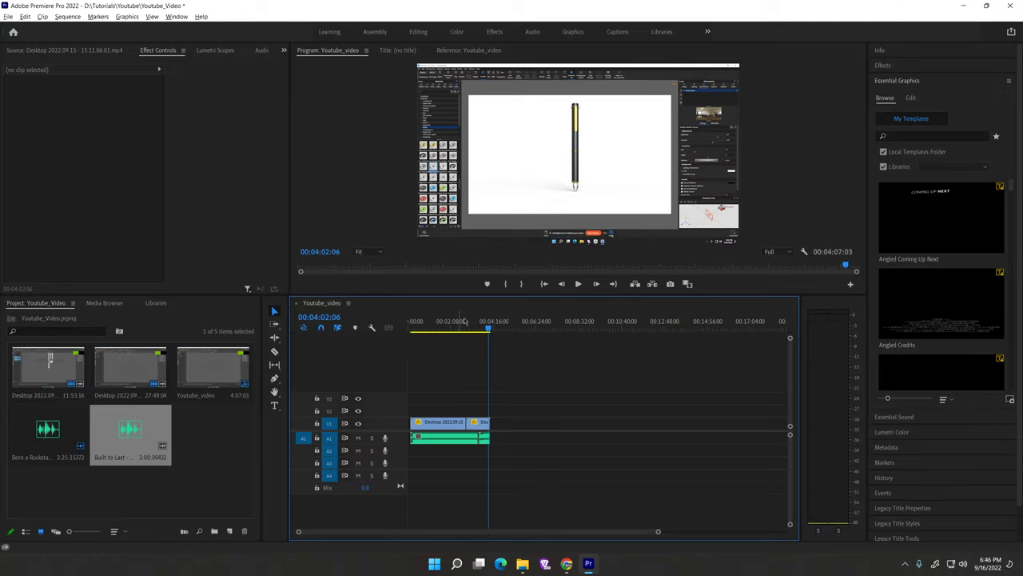
drag(488, 323, 341, 335)
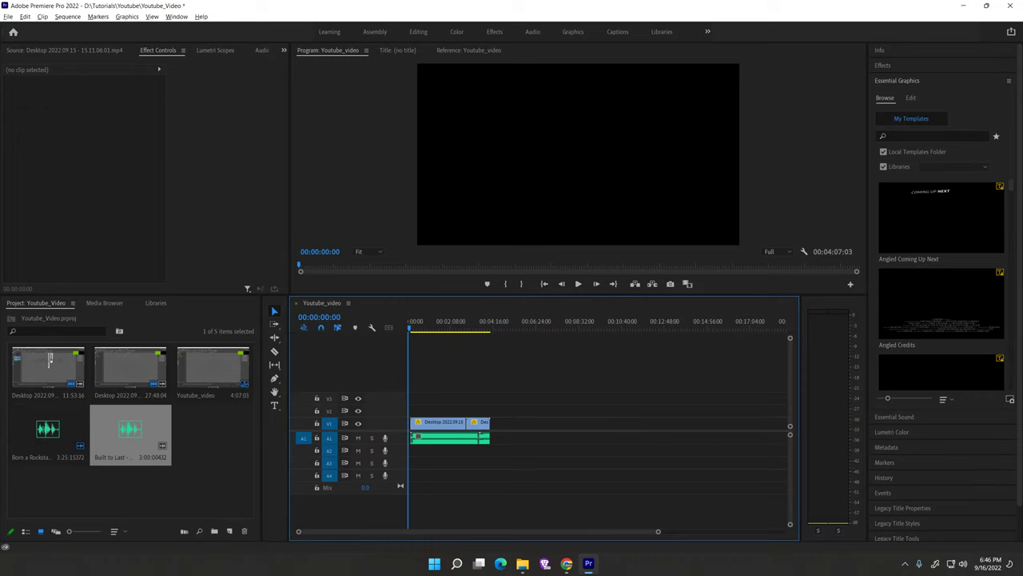
Import banner.jpg from File Explorer into the project and timeline.
click(522, 562)
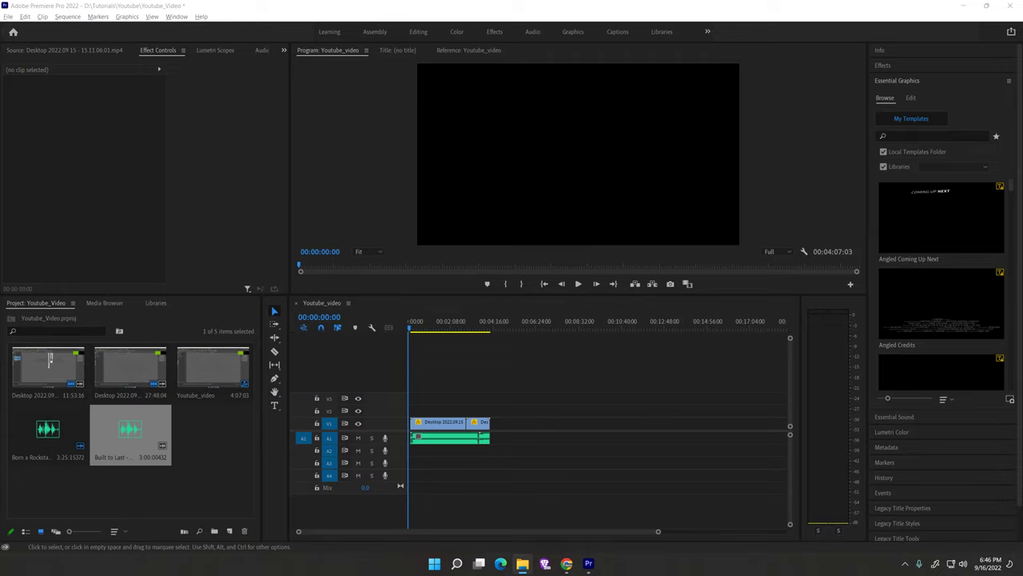
drag(774, 521, 412, 421)
drag(660, 533, 433, 532)
Scale the banner to 77 and move it to the start of V1.
click(415, 410)
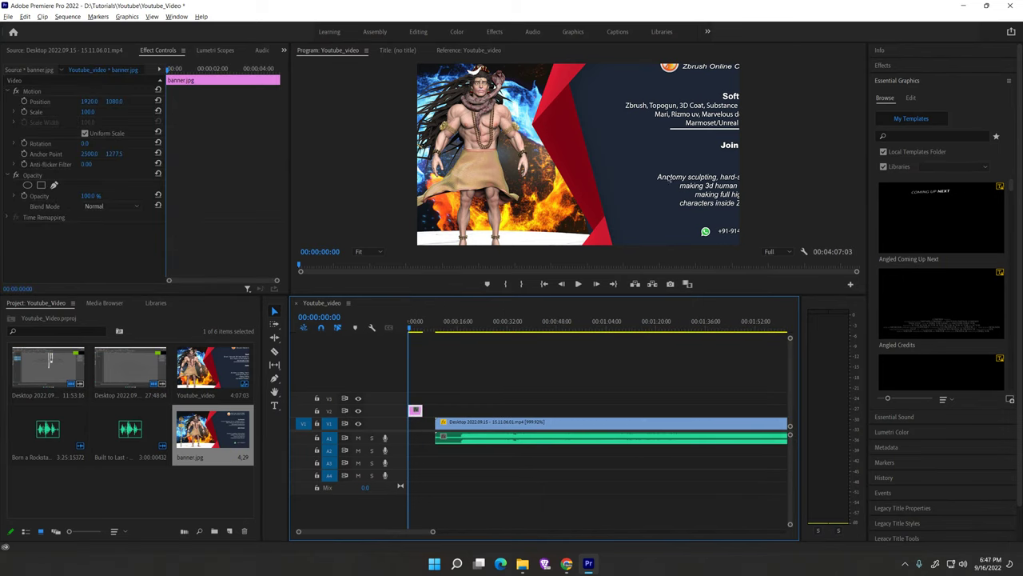
drag(91, 113, 73, 113)
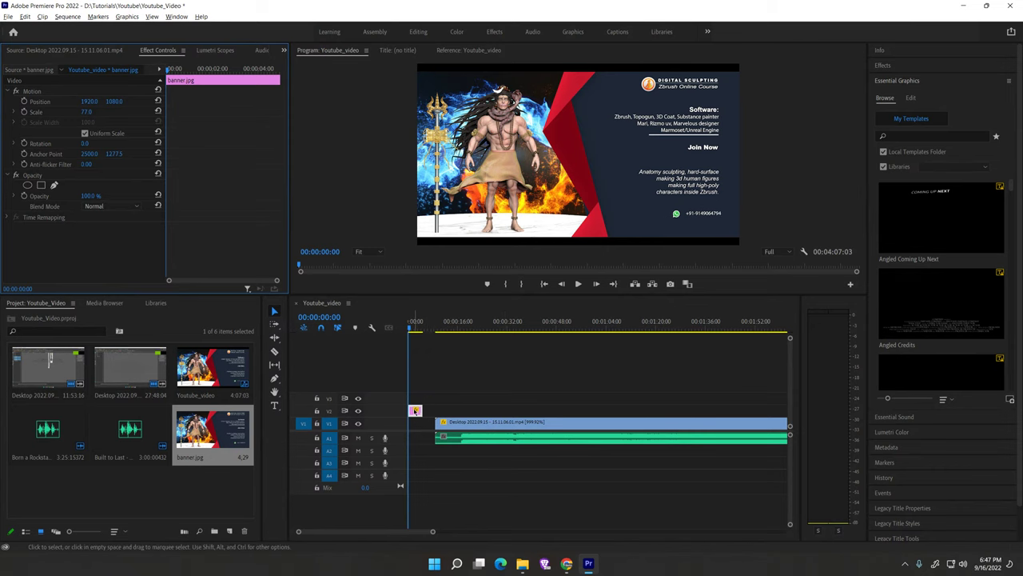
mouse_move(415, 410)
mouse_down()
mouse_move(417, 422)
mouse_move(436, 423)
mouse_move(427, 424)
mouse_up()
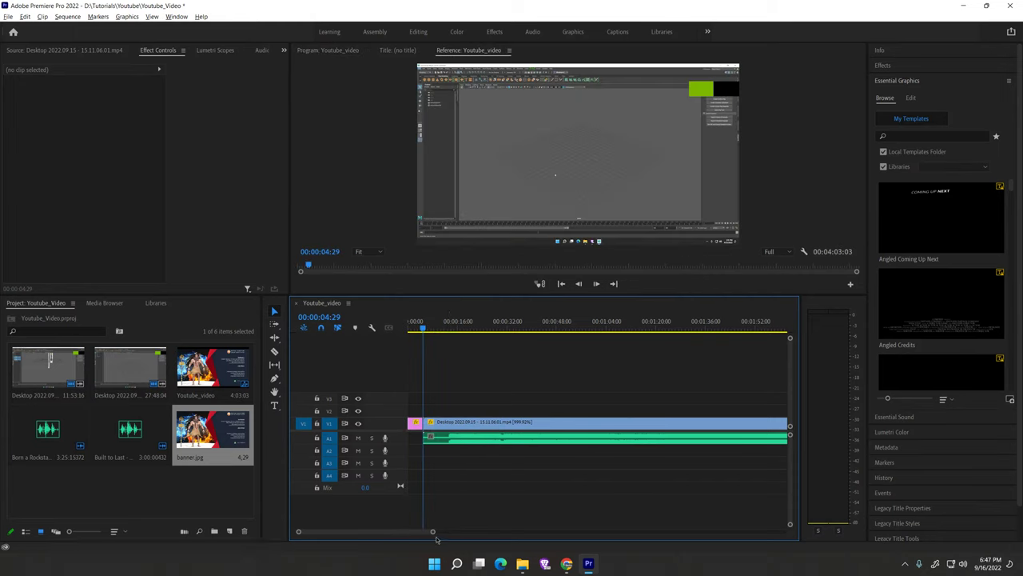
Slide the Built to Last clip left so it butts against the first music clip.
drag(432, 533, 567, 534)
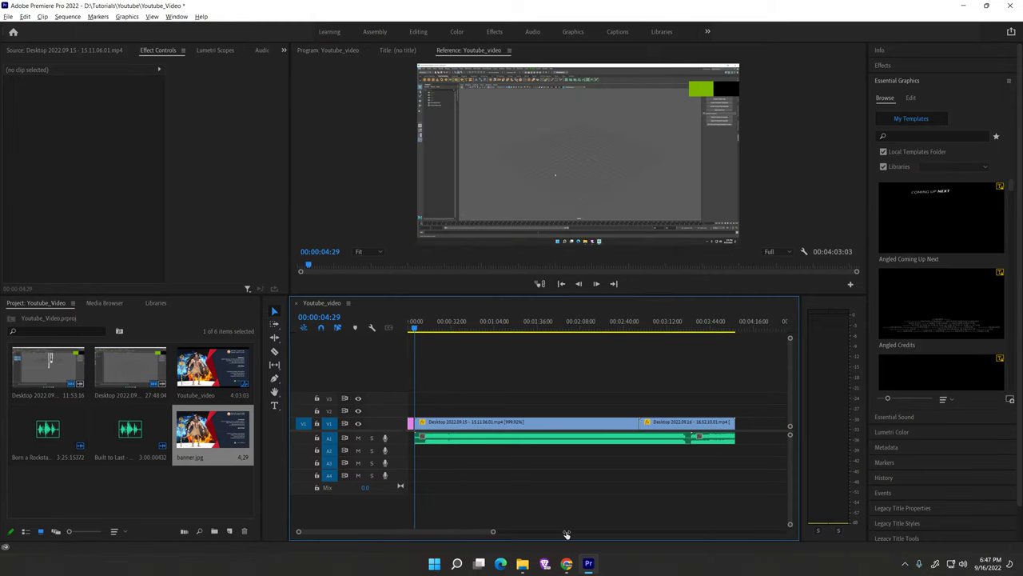
click(491, 440)
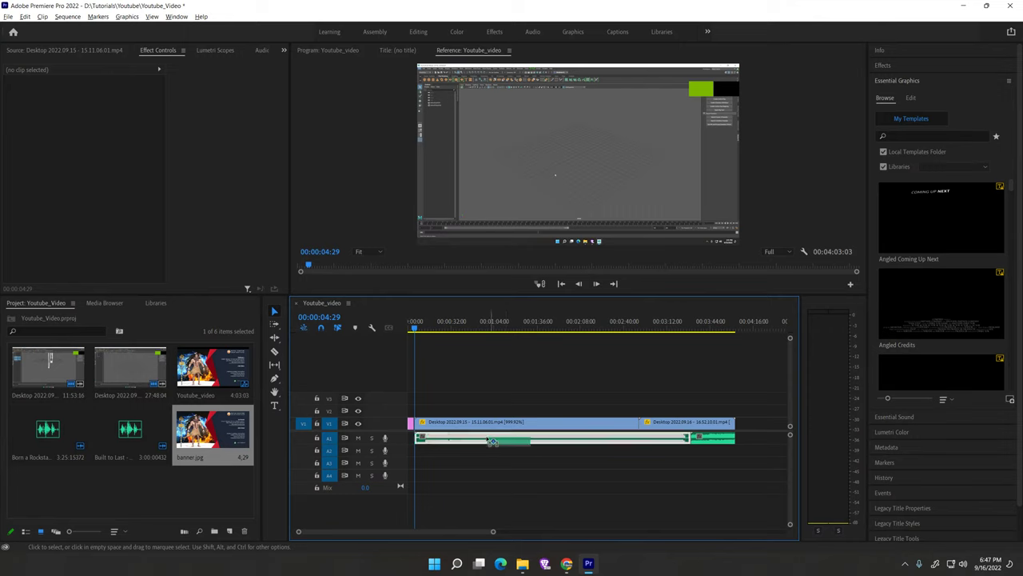
click(711, 439)
drag(712, 441, 736, 438)
click(742, 497)
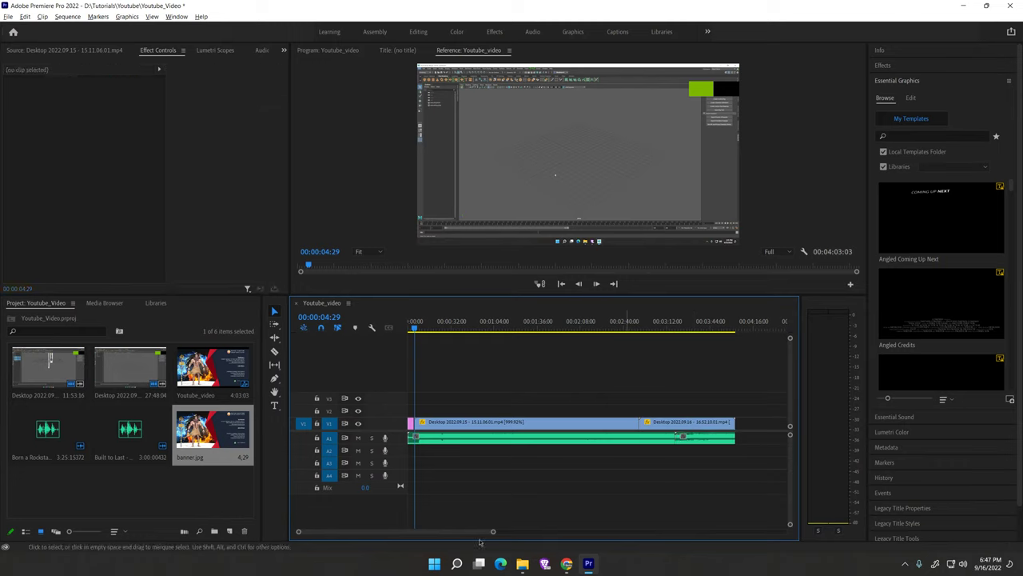
mouse_move(492, 533)
mouse_down()
mouse_move(563, 533)
mouse_move(474, 532)
mouse_up()
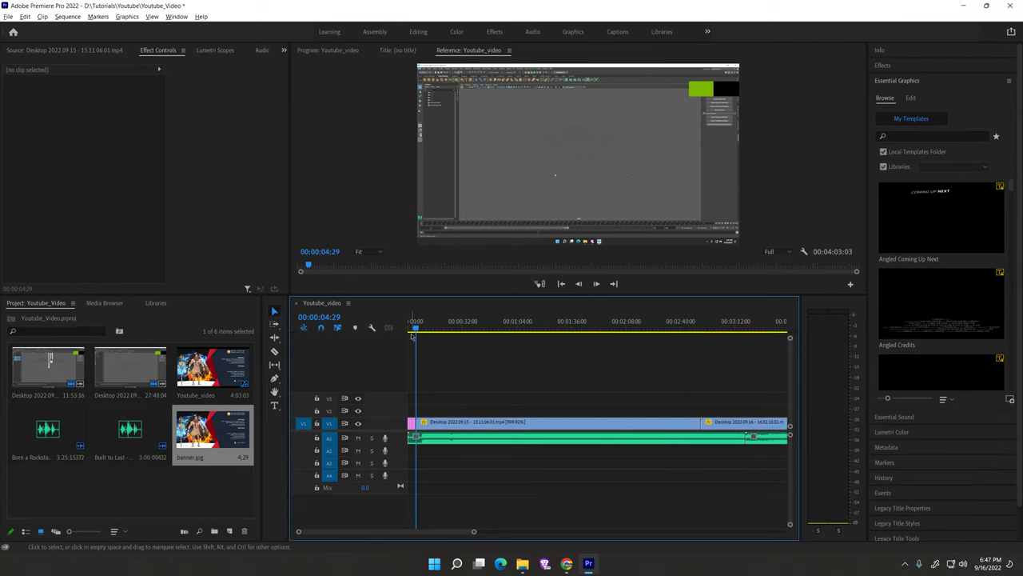
Play the sequence from the start to preview the banner opening.
key(Home)
key(space)
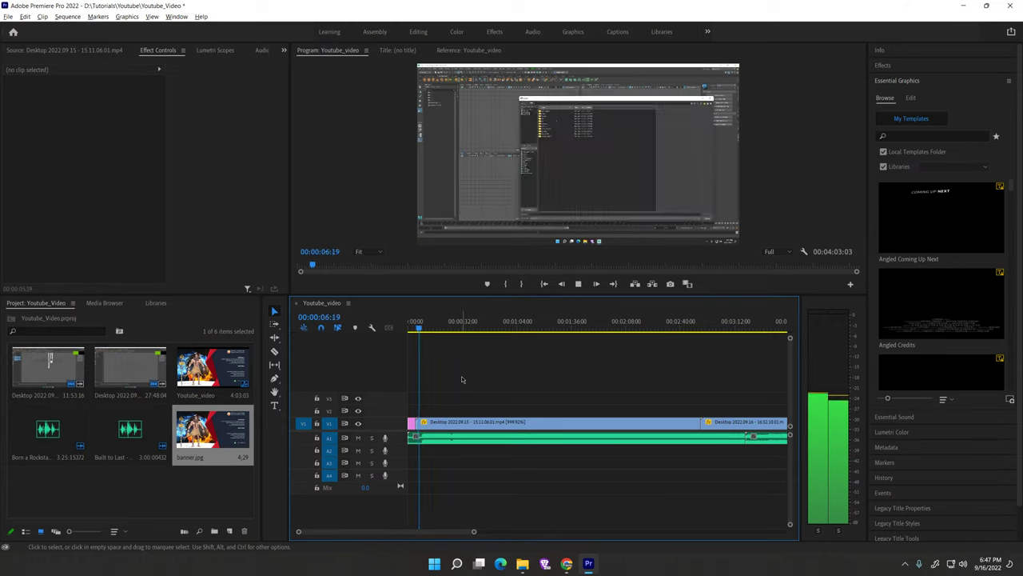
key(space)
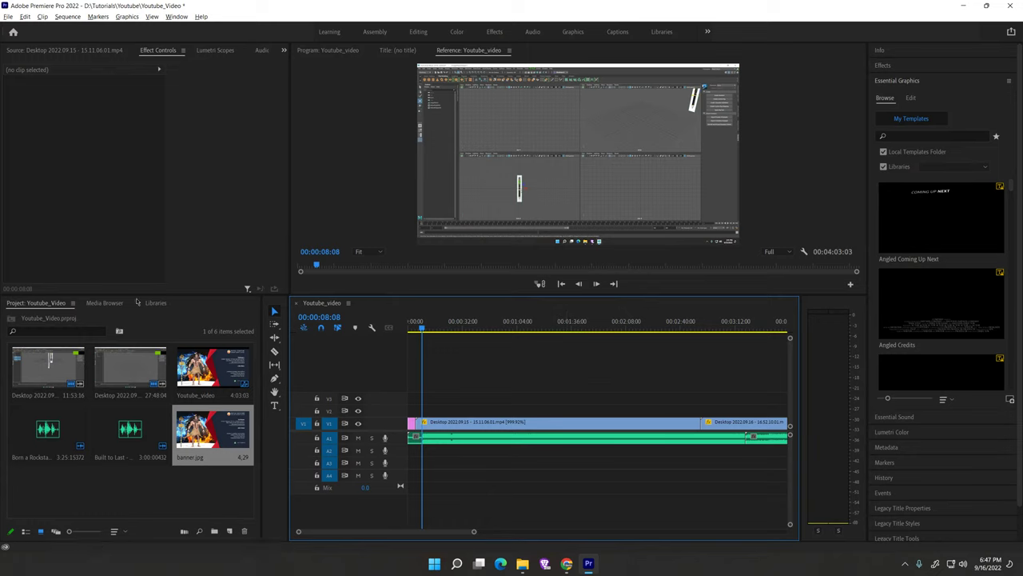
click(8, 16)
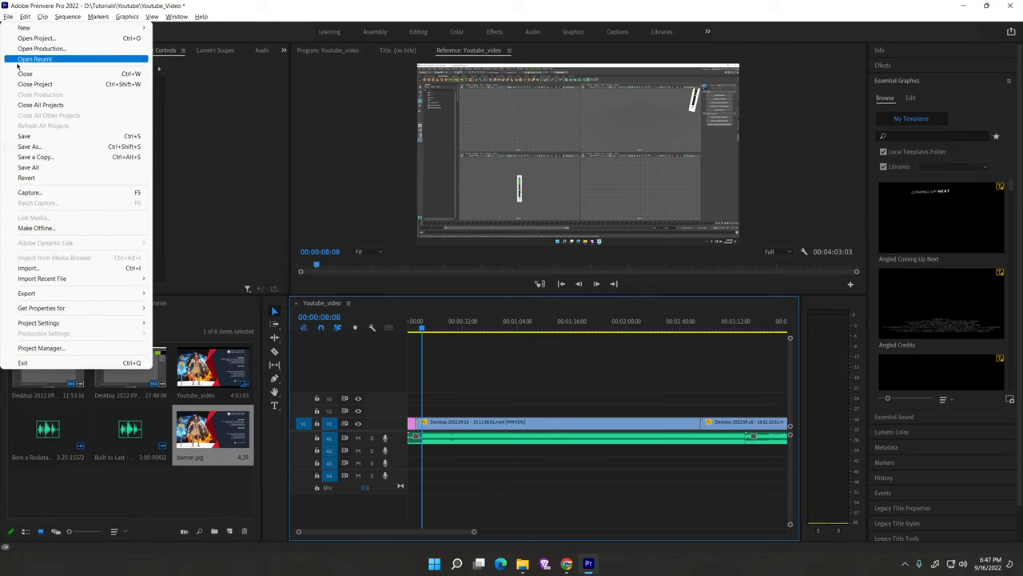
Browse the File and Markers menus, closing them without choosing a command.
mouse_move(46, 293)
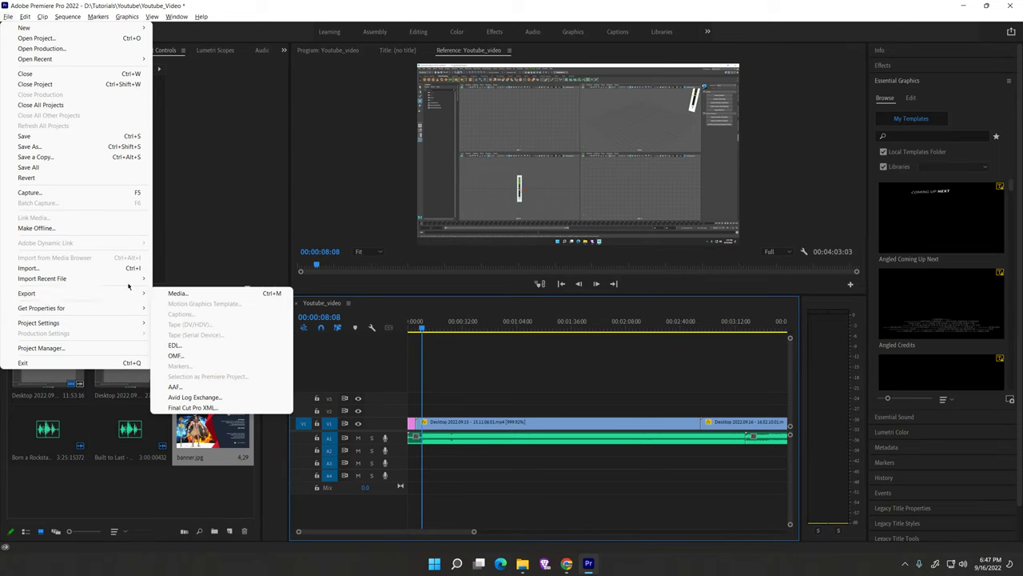
click(202, 220)
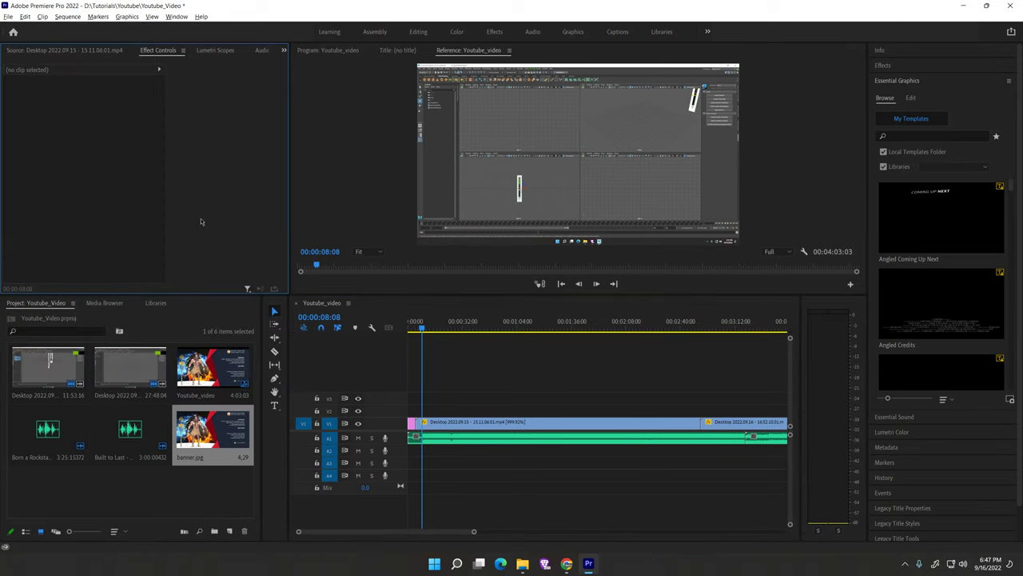
key(alt+m)
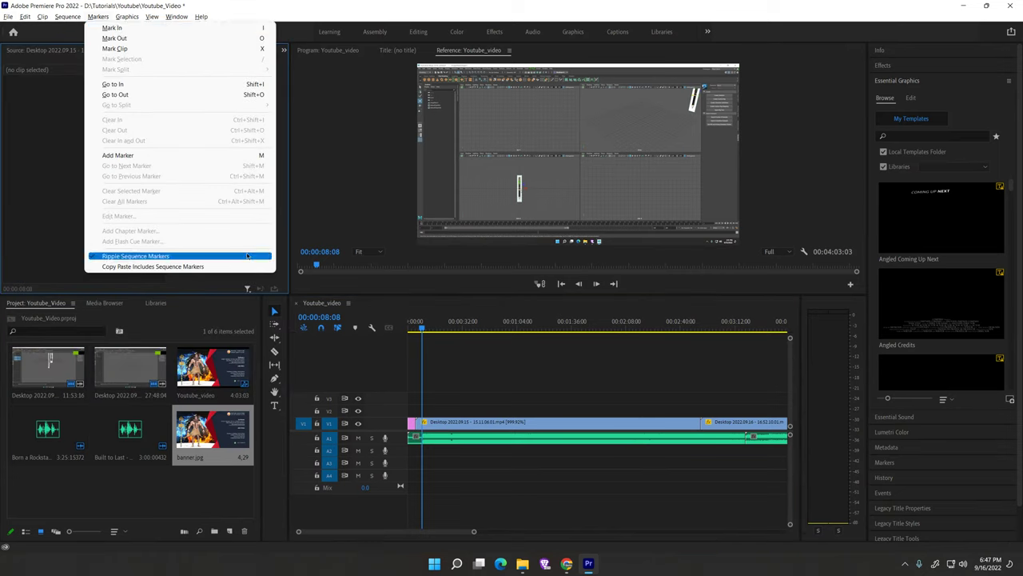
click(474, 398)
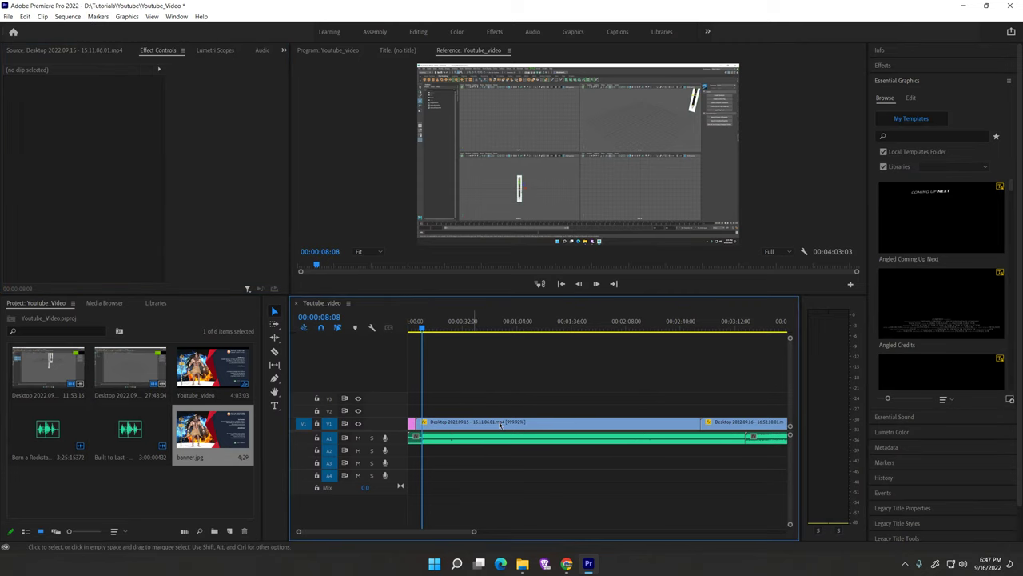
Export with the Match Source - Adaptive High Bitrate preset in H.264 format.
key(ctrl+m)
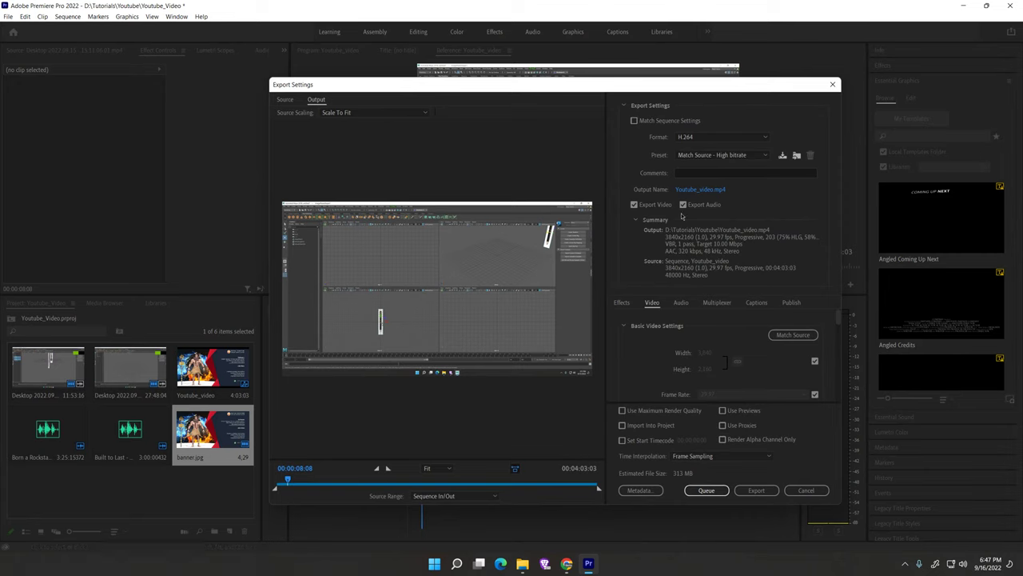
click(707, 155)
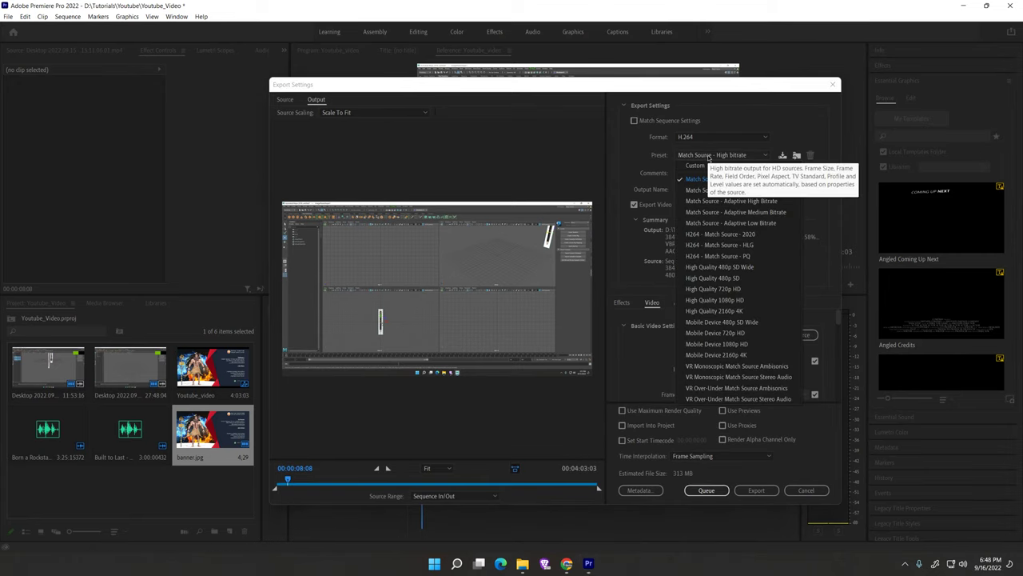
click(722, 157)
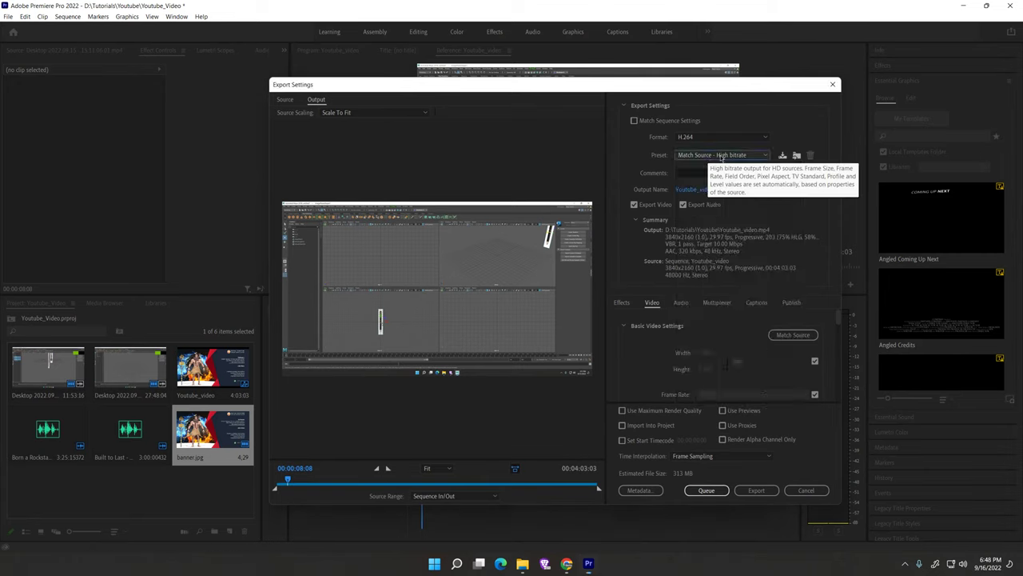
click(743, 156)
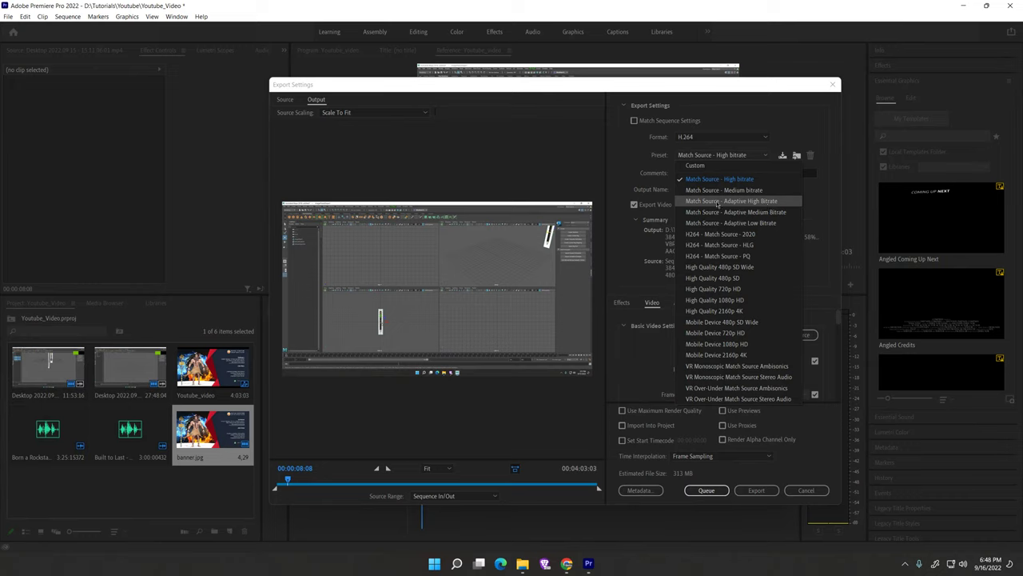
click(755, 205)
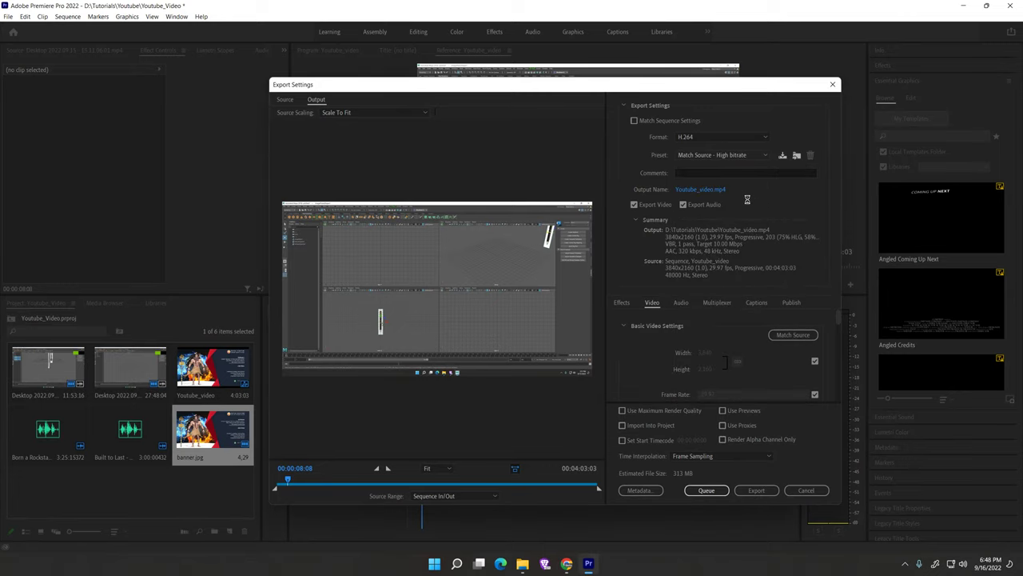
click(703, 140)
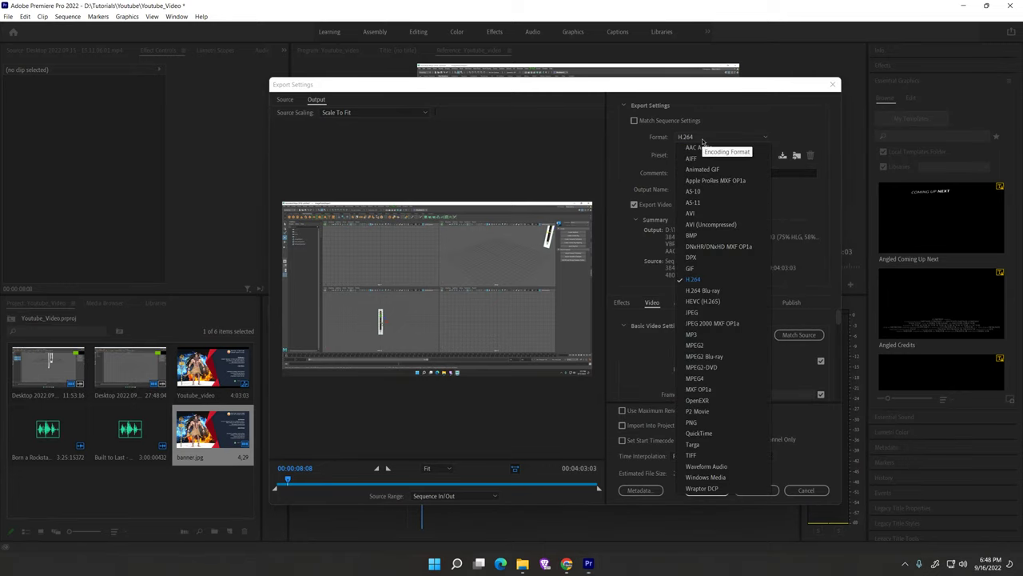
click(740, 282)
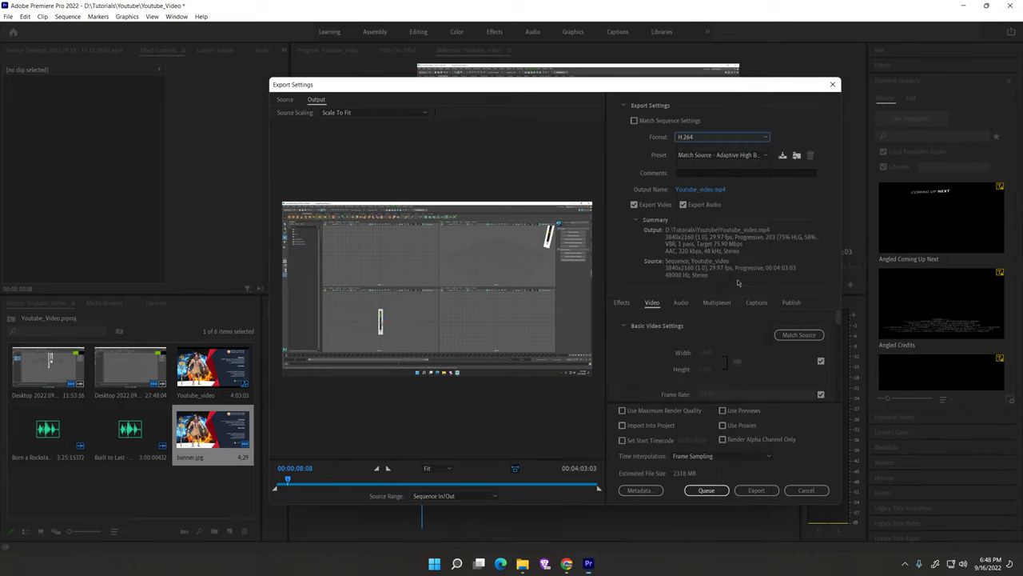
click(755, 491)
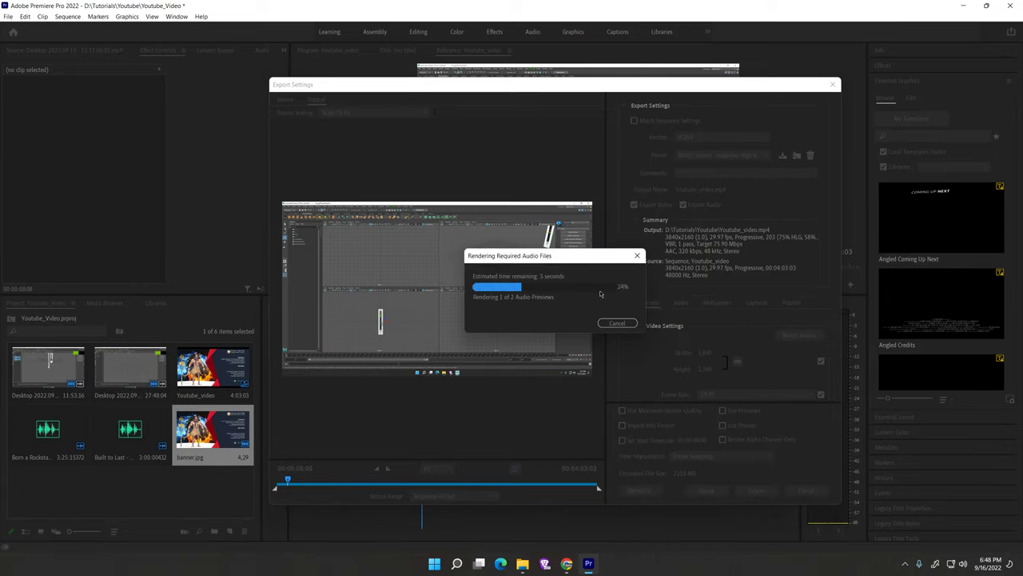